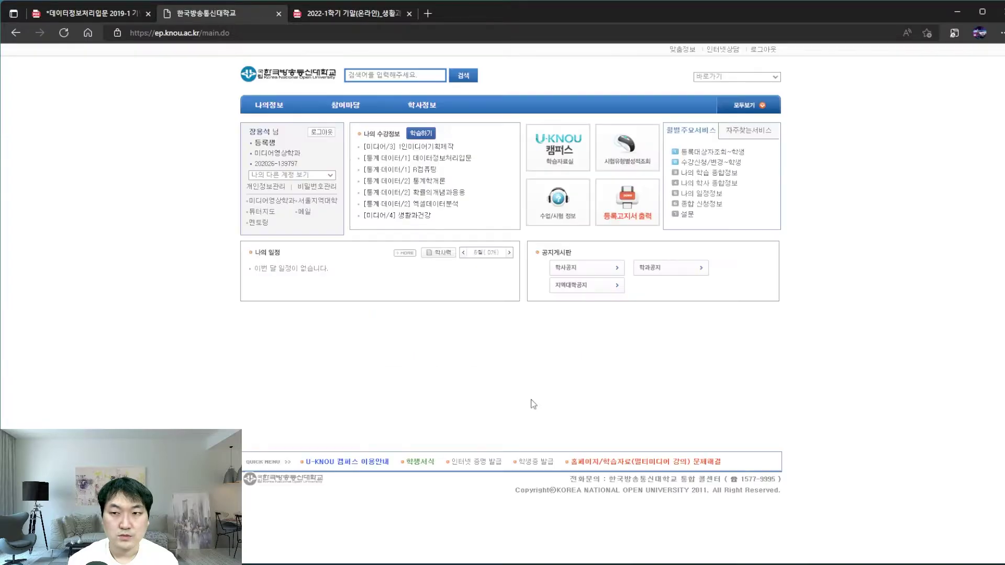
# Open the Central Library (중앙도서관) site from the Korea National Open University home page.
pyautogui.scroll(-3, 483, 161)
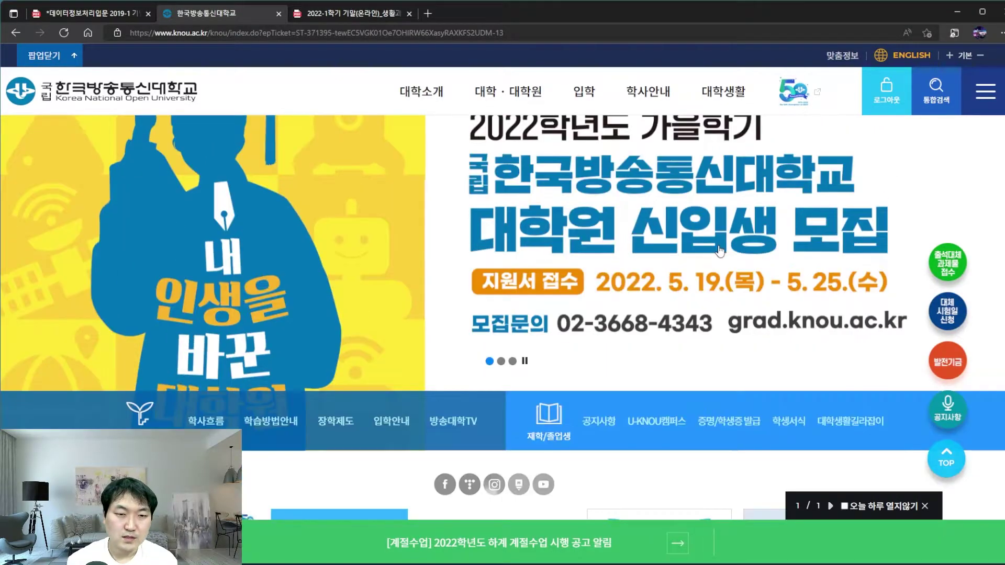
pyautogui.scroll(-5, 715, 258)
pyautogui.scroll(-5, 715, 257)
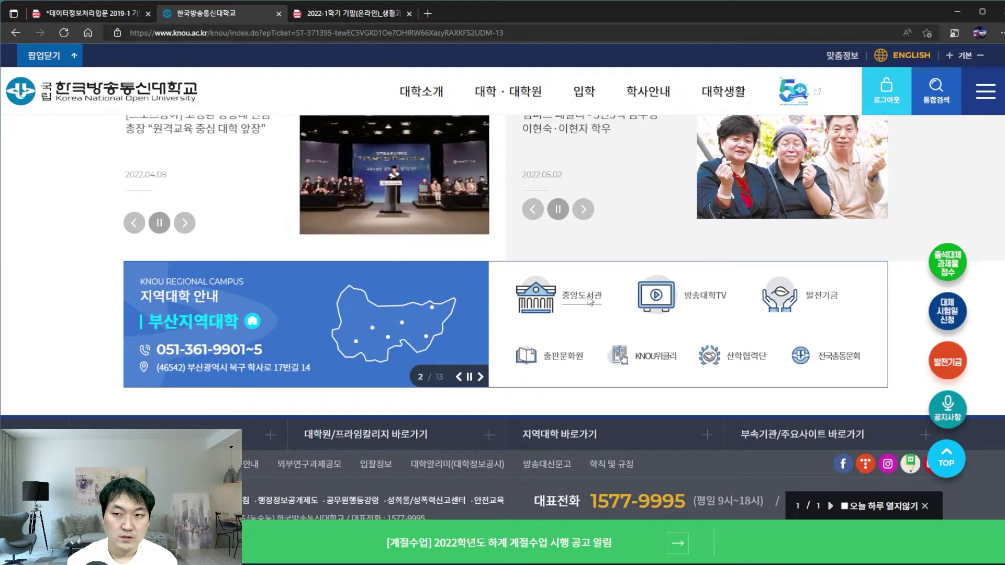
pyautogui.click(588, 297)
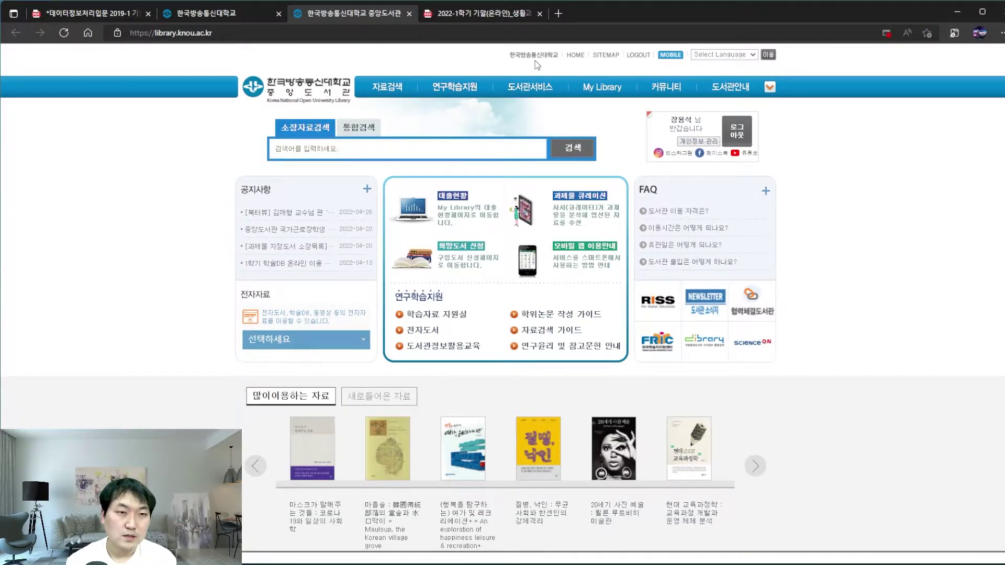
# Switch to the 생활과건강 final assignment PDF and read through its questions and answer-writing instructions.
pyautogui.click(516, 15)
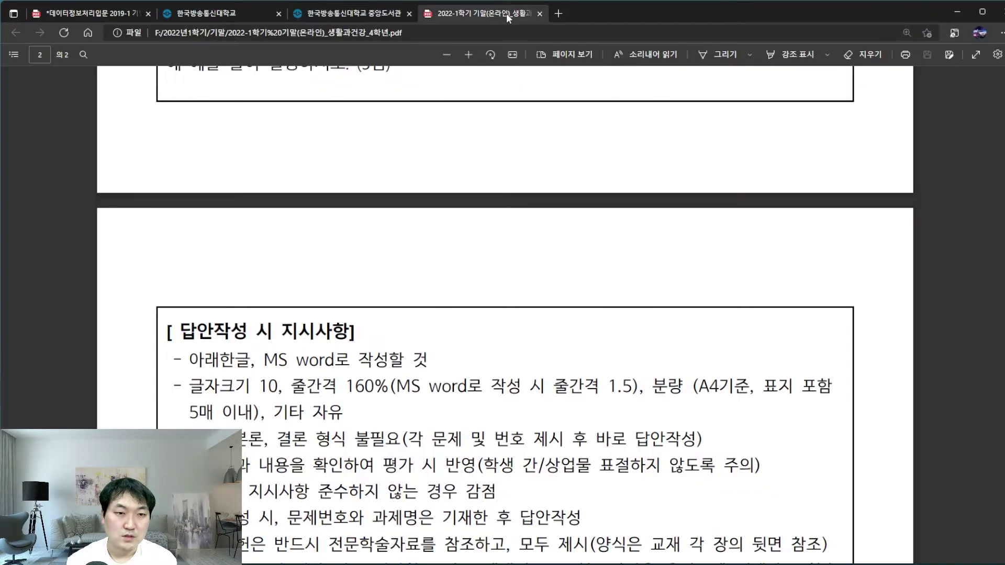
pyautogui.scroll(10, 620, 180)
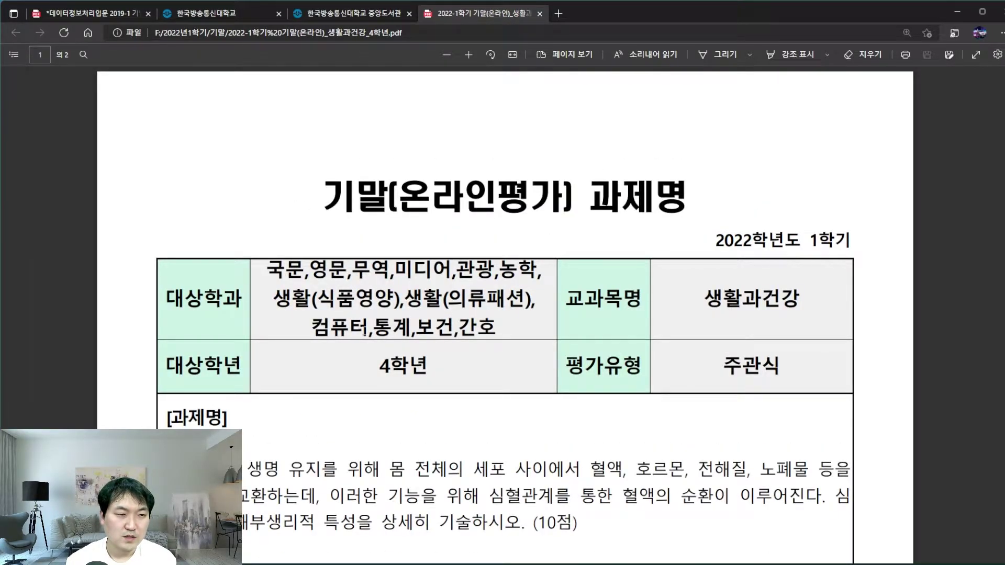
pyautogui.scroll(-2, 470, 323)
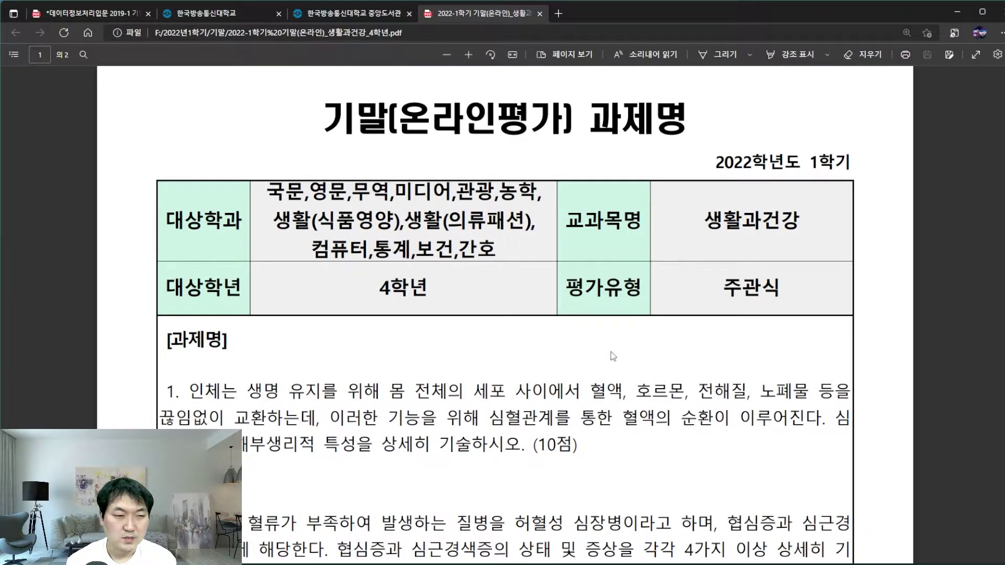
pyautogui.scroll(-5, 602, 361)
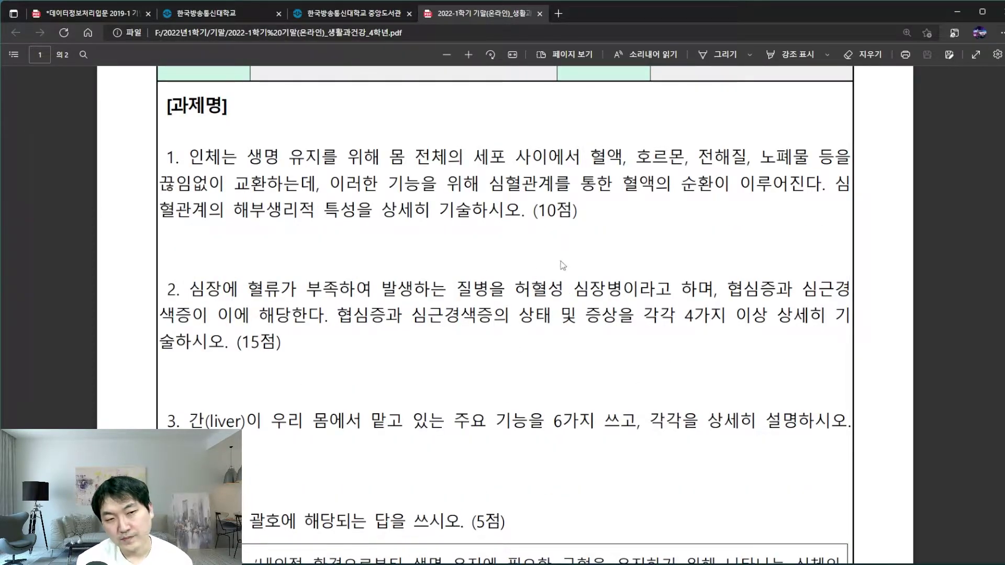
pyautogui.scroll(-12, 636, 254)
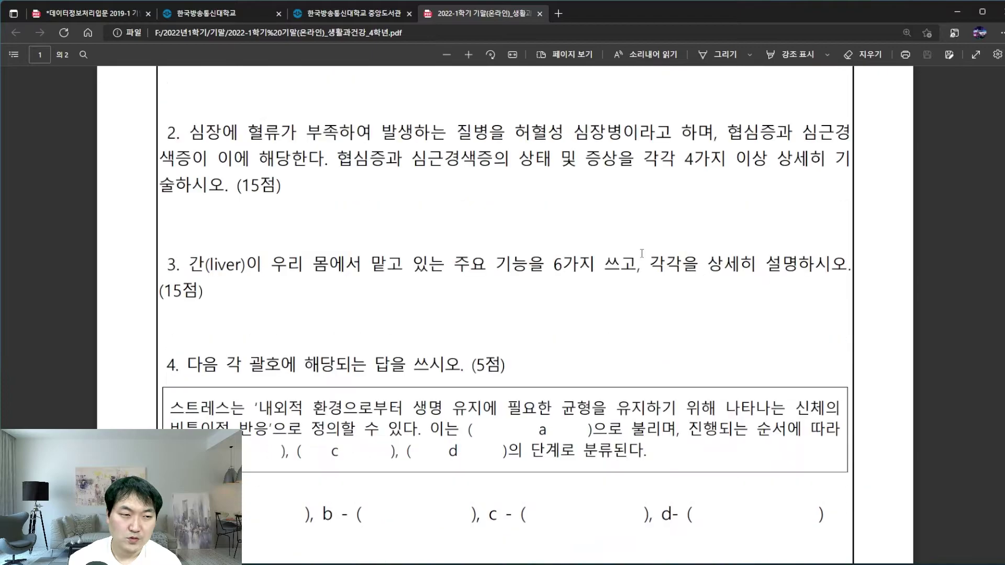
pyautogui.scroll(-7, 647, 262)
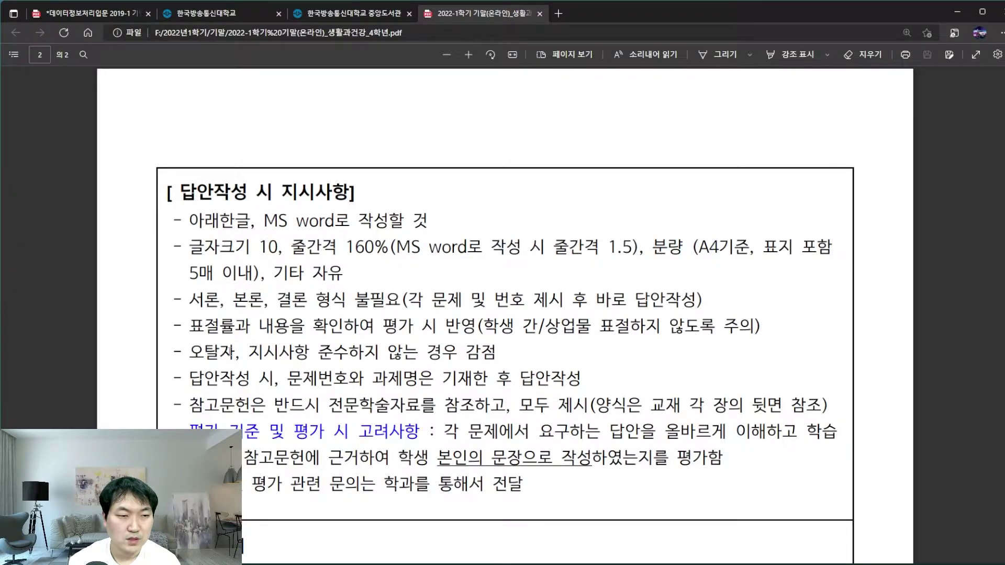
# Examine the plagiarism-rate (표절률) rule in the answer-writing instructions, selecting its wording for emphasis.
pyautogui.moveTo(194, 327); pyautogui.dragTo(293, 329)
pyautogui.click(343, 330)
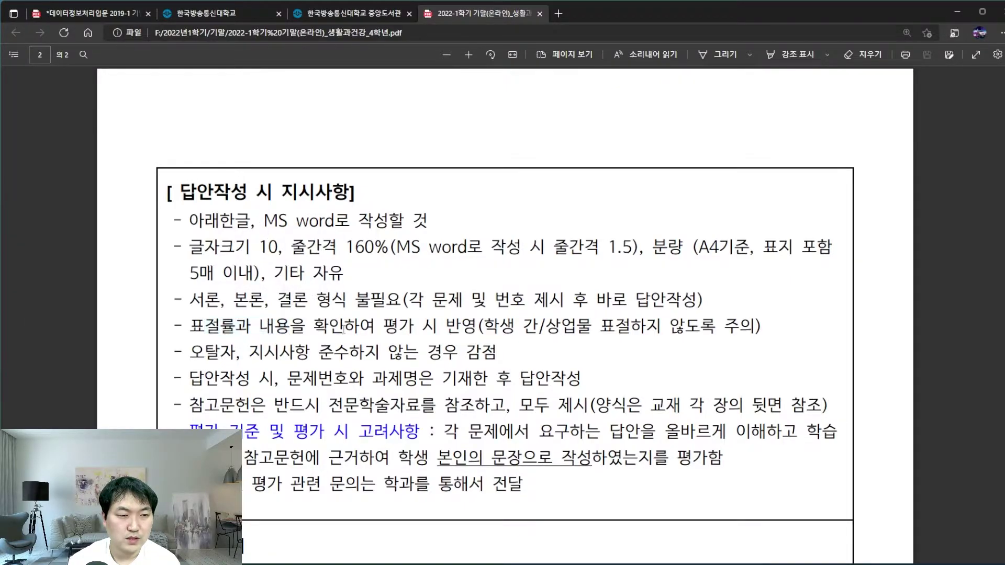
pyautogui.tripleClick(429, 328)
pyautogui.click(504, 330)
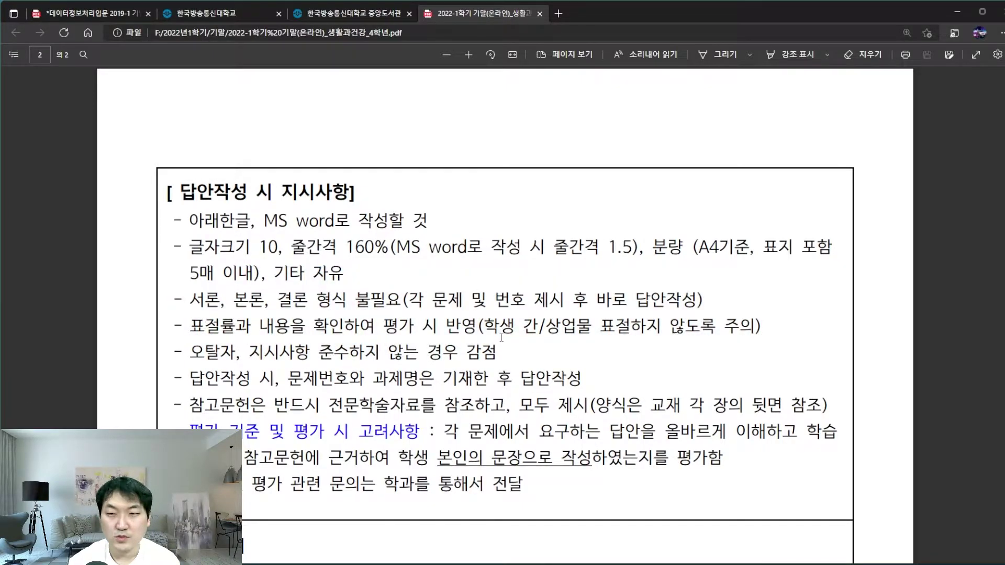
pyautogui.doubleClick(215, 329)
pyautogui.click(401, 357)
# Review the assignment header and the exam questions on the first page, continuing to the answer-writing instructions.
pyautogui.scroll(10, 383, 259)
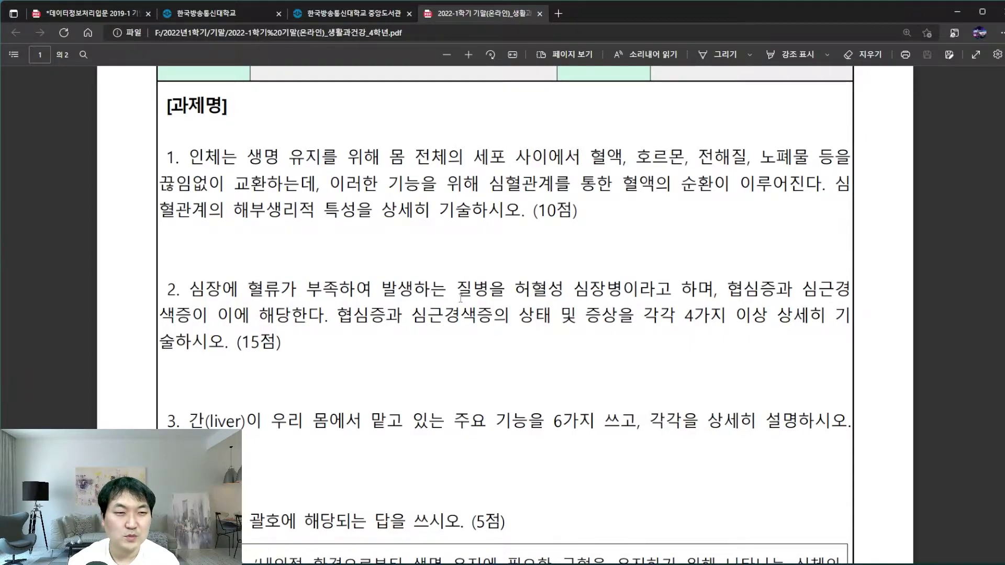
pyautogui.scroll(5, 479, 298)
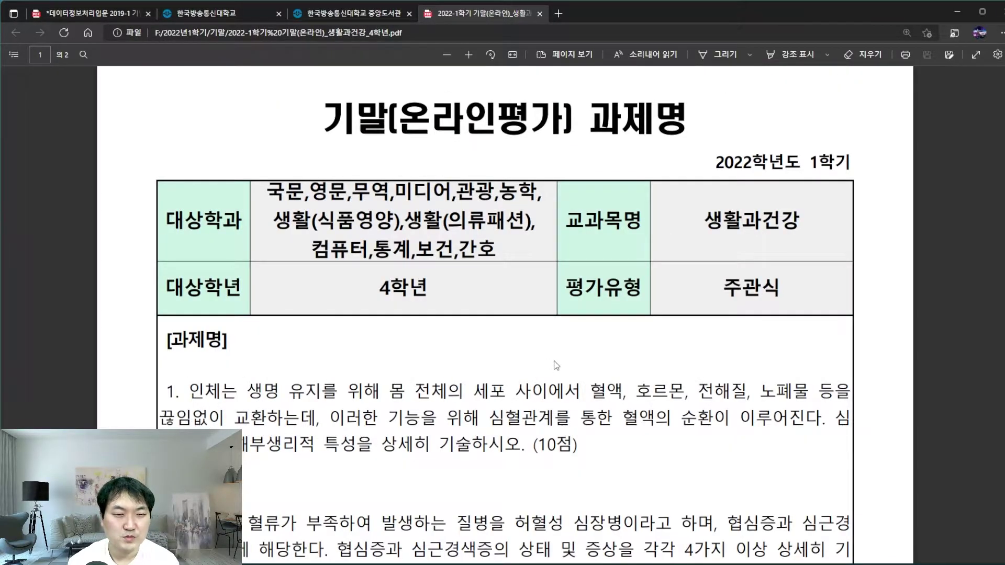
pyautogui.scroll(-2, 554, 360)
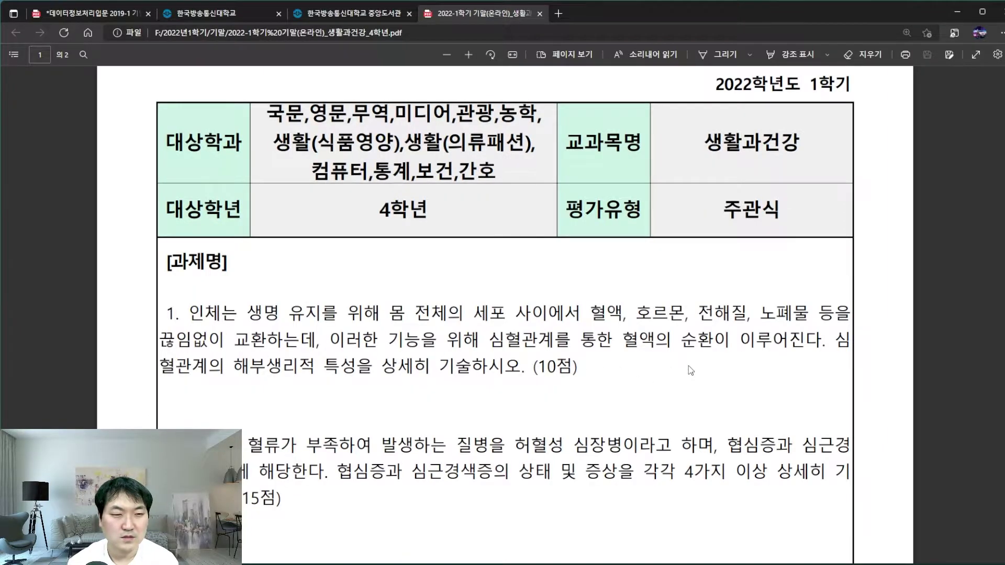
pyautogui.scroll(-2, 691, 371)
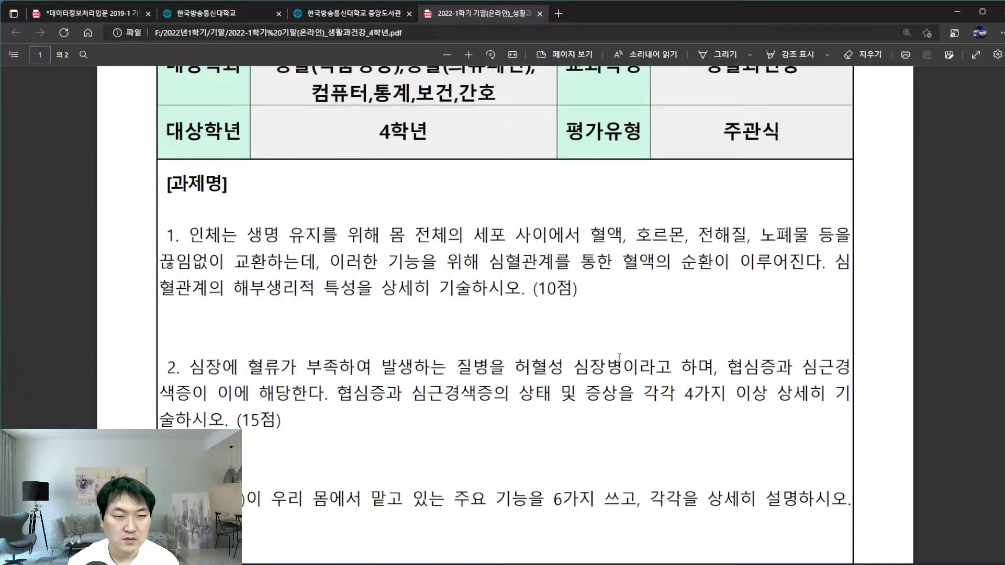
pyautogui.scroll(-2, 607, 360)
pyautogui.scroll(-5, 614, 352)
pyautogui.scroll(5, 614, 351)
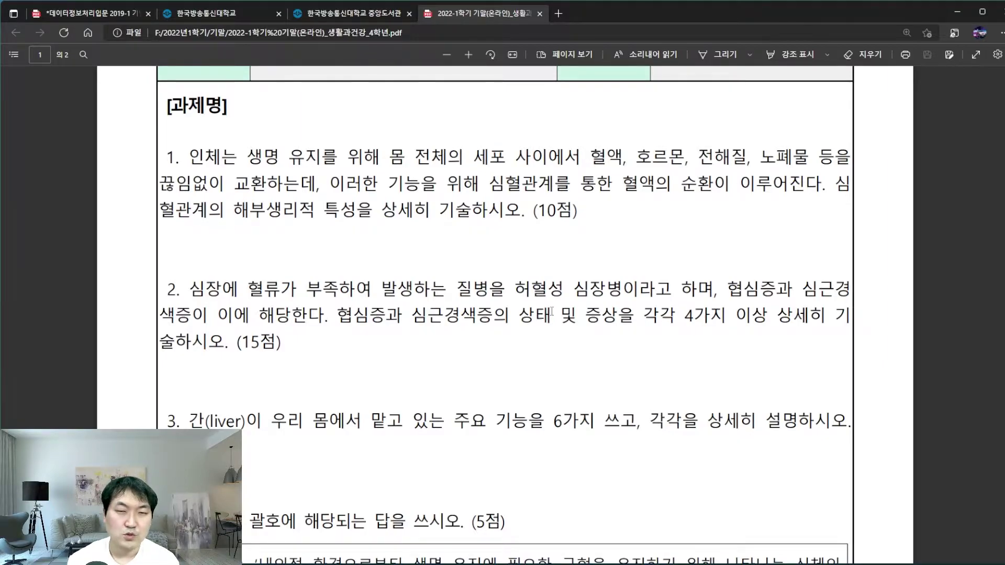
pyautogui.scroll(-6, 646, 290)
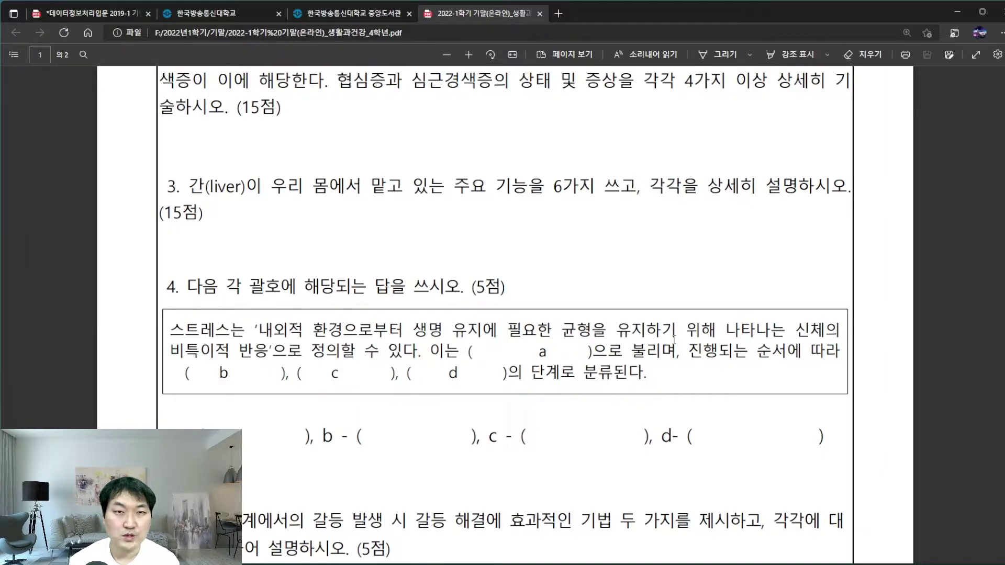
pyautogui.scroll(-15, 665, 356)
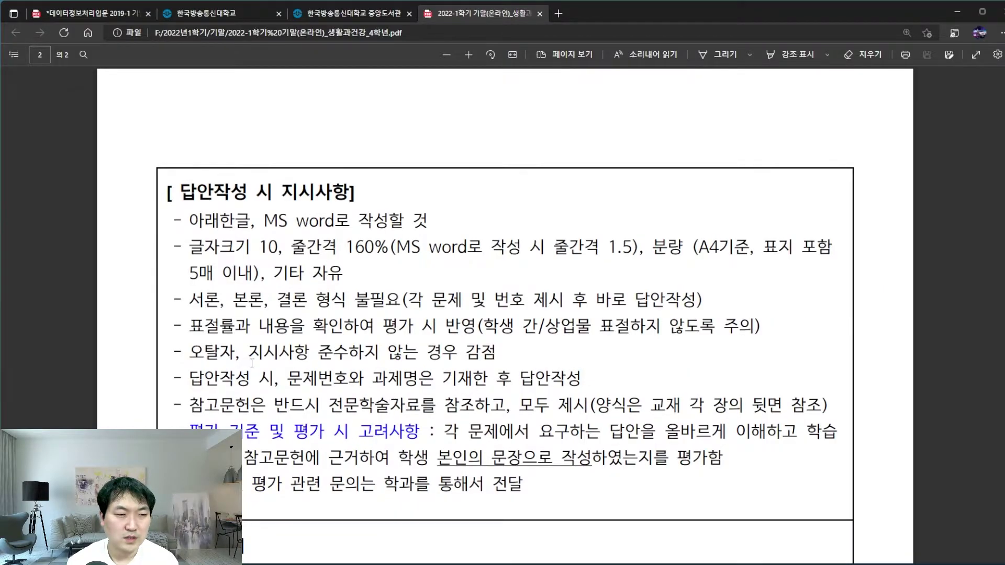
# Examine the 표절률 rule and the 평가 기준 및 평가 시 고려사항 line in the instructions, selecting their text.
pyautogui.doubleClick(247, 330)
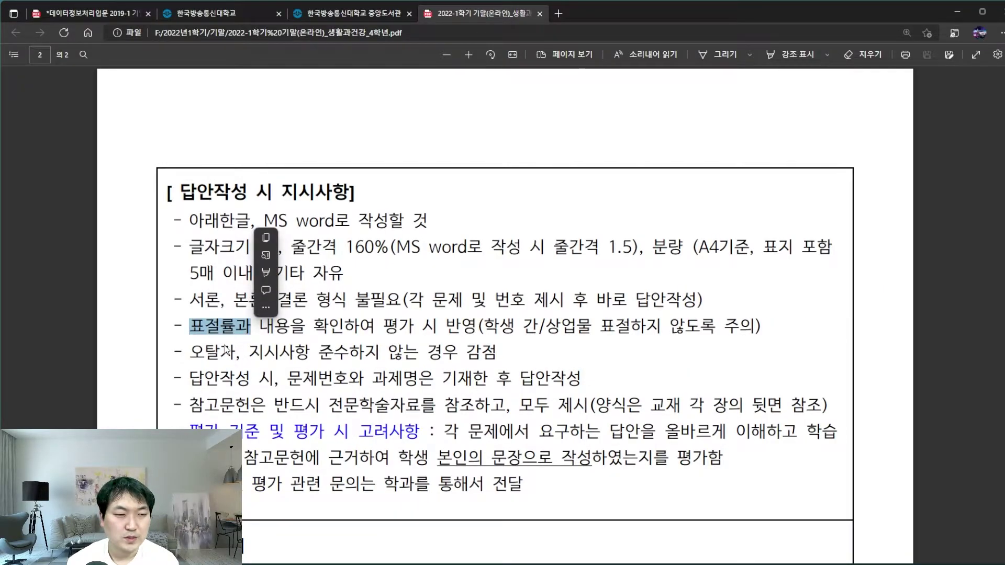
pyautogui.click(248, 328)
pyautogui.moveTo(275, 328); pyautogui.dragTo(565, 330)
pyautogui.click(567, 331)
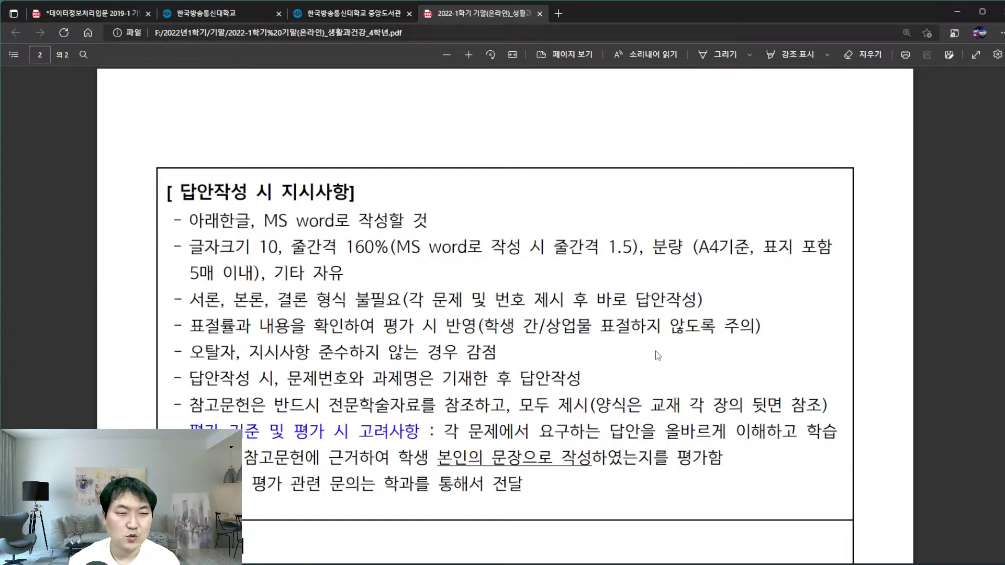
pyautogui.moveTo(191, 433); pyautogui.dragTo(419, 433)
pyautogui.click(447, 437)
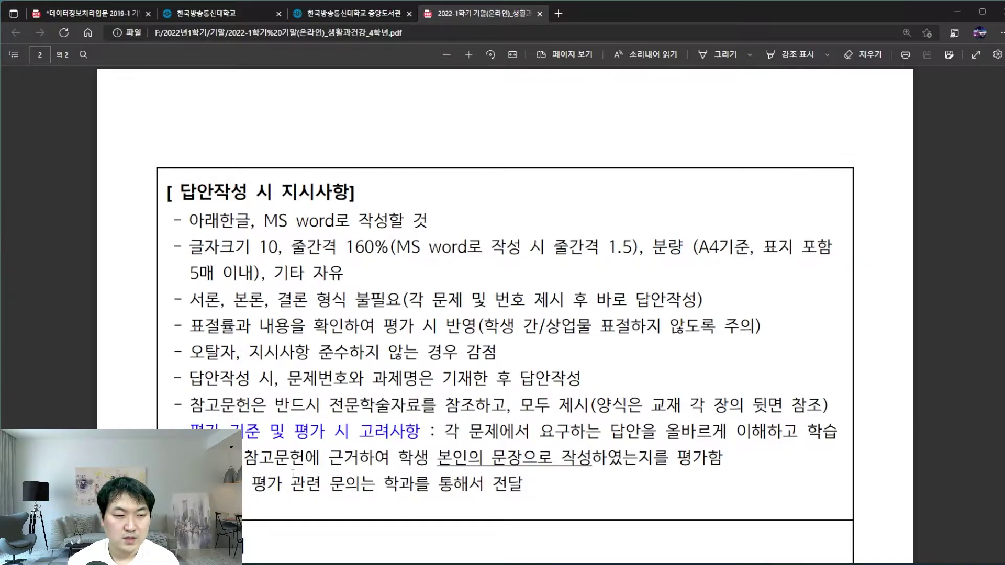
# Circle the underlined phrase 본인의 문장으로 작성 in the instructions with the Draw pen.
pyautogui.moveTo(437, 463); pyautogui.dragTo(692, 465)
pyautogui.click(725, 54)
pyautogui.moveTo(534, 474)
pyautogui.mouseDown()
pyautogui.moveTo(434, 413)
pyautogui.moveTo(530, 478)
pyautogui.mouseUp()
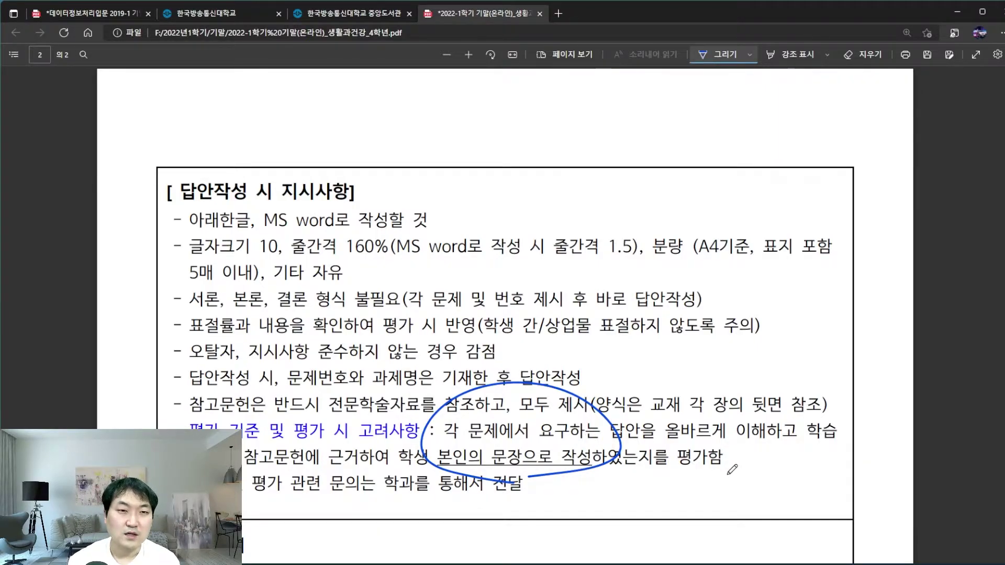
# Circle 특성을 and underline 기술하시오 in question 1, and circle 협심증, 심근경색증 and 4가지 이상 in question 2.
pyautogui.scroll(10, 712, 446)
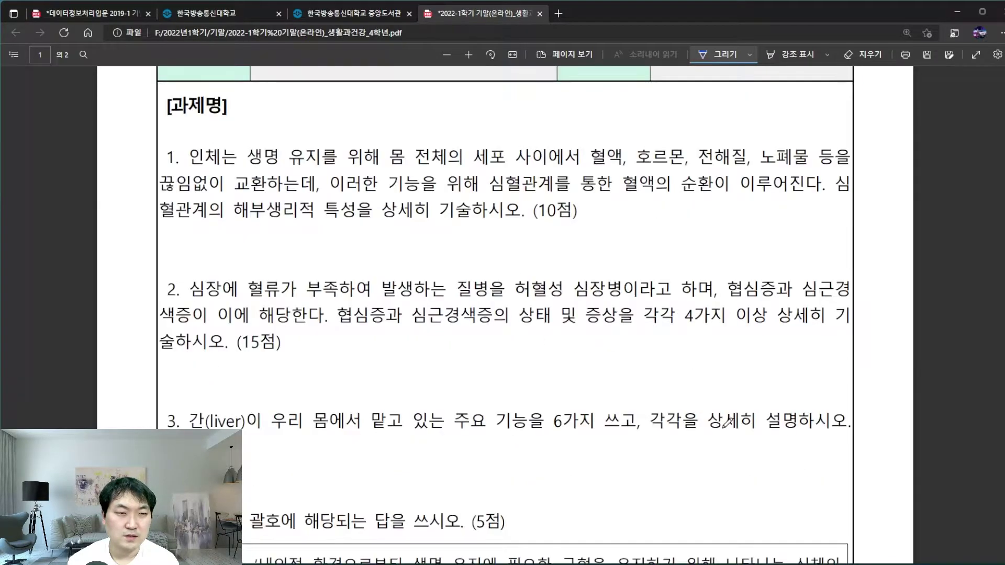
pyautogui.moveTo(352, 220)
pyautogui.mouseDown()
pyautogui.moveTo(373, 213)
pyautogui.moveTo(508, 226)
pyautogui.mouseUp()
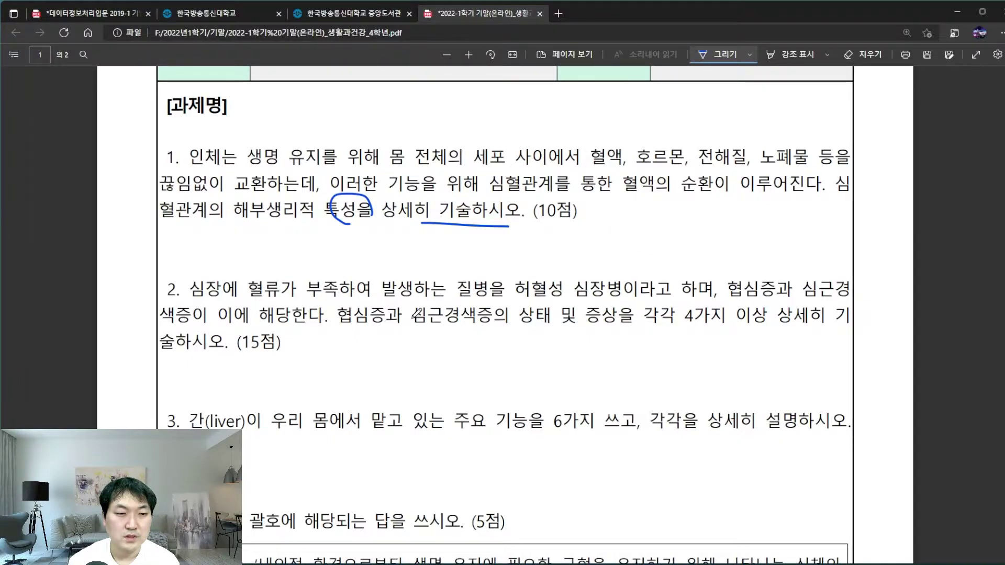
pyautogui.moveTo(387, 332)
pyautogui.mouseDown()
pyautogui.moveTo(366, 288)
pyautogui.moveTo(393, 326)
pyautogui.mouseUp()
pyautogui.moveTo(464, 335); pyautogui.dragTo(492, 324)
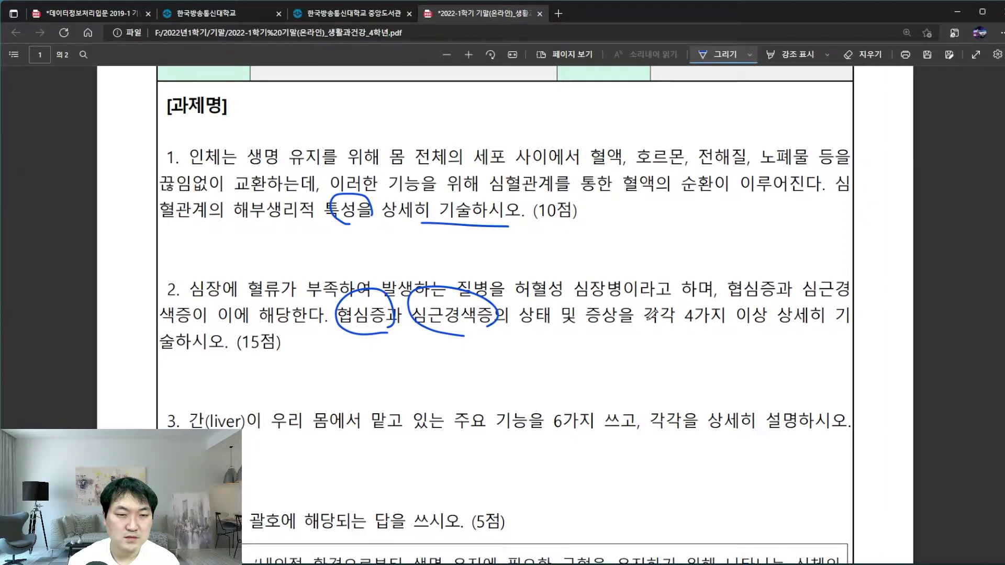
pyautogui.moveTo(750, 327)
pyautogui.mouseDown()
pyautogui.moveTo(708, 324)
pyautogui.moveTo(770, 314)
pyautogui.moveTo(690, 322)
pyautogui.moveTo(738, 354)
pyautogui.mouseUp()
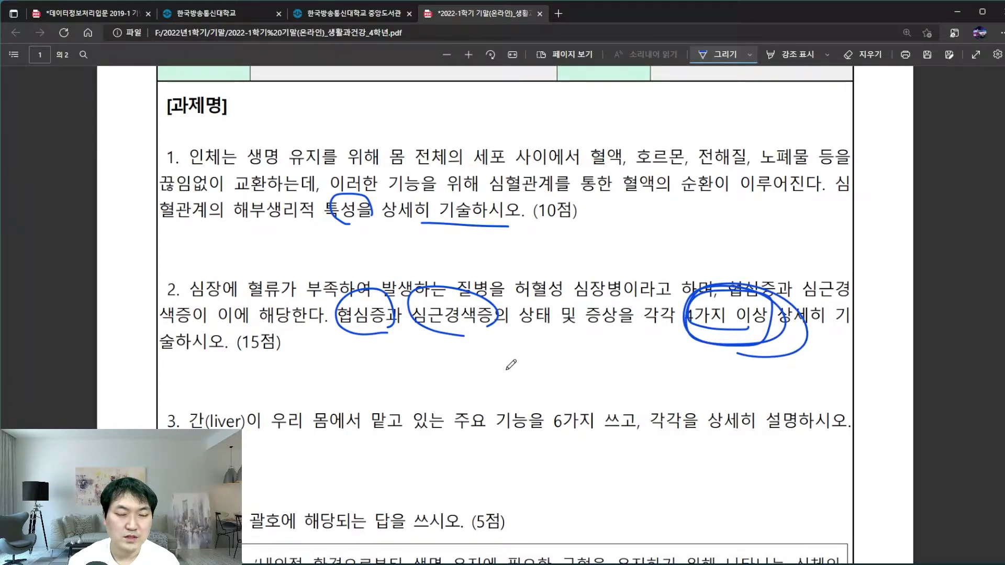
# Handwrite the numbers 4 and 5 below question 2, outline them together, and circle the 4.
pyautogui.moveTo(525, 340)
pyautogui.mouseDown()
pyautogui.moveTo(500, 346)
pyautogui.moveTo(552, 358)
pyautogui.mouseUp()
pyautogui.moveTo(518, 330); pyautogui.dragTo(518, 376)
pyautogui.moveTo(632, 335)
pyautogui.mouseDown()
pyautogui.moveTo(683, 369)
pyautogui.moveTo(636, 384)
pyautogui.mouseUp()
pyautogui.moveTo(630, 336); pyautogui.dragTo(676, 338)
pyautogui.moveTo(671, 401)
pyautogui.mouseDown()
pyautogui.moveTo(507, 384)
pyautogui.moveTo(725, 335)
pyautogui.moveTo(581, 419)
pyautogui.mouseUp()
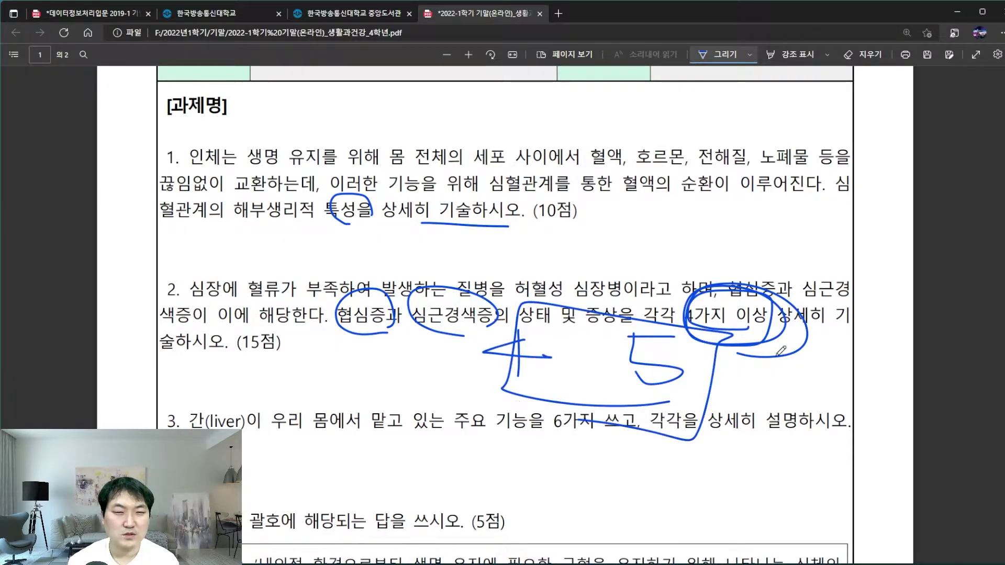
pyautogui.moveTo(539, 388)
pyautogui.mouseDown()
pyautogui.moveTo(492, 385)
pyautogui.moveTo(526, 390)
pyautogui.moveTo(550, 379)
pyautogui.mouseUp()
# Circle 간(liver) and 6가지 and underline 맡고 in question 3, and handwrite a 6 below it.
pyautogui.moveTo(155, 427); pyautogui.dragTo(240, 429)
pyautogui.moveTo(345, 434); pyautogui.dragTo(399, 433)
pyautogui.moveTo(583, 443)
pyautogui.mouseDown()
pyautogui.moveTo(613, 414)
pyautogui.moveTo(552, 453)
pyautogui.mouseUp()
pyautogui.moveTo(692, 446); pyautogui.dragTo(683, 486)
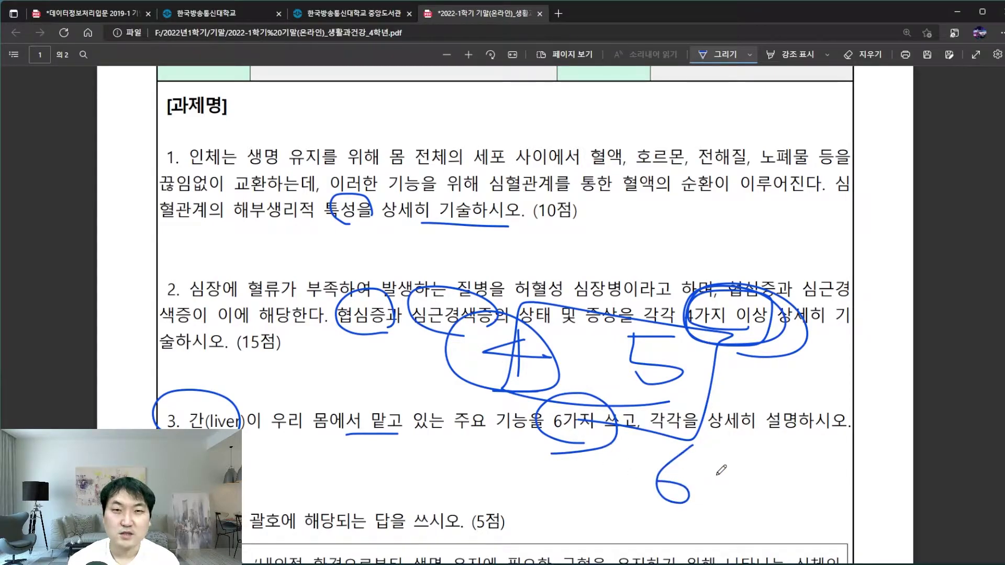
# Underline and box 본인의 문장으로 작성 in the instructions, and circle and underline 표절률.
pyautogui.scroll(-3, 720, 475)
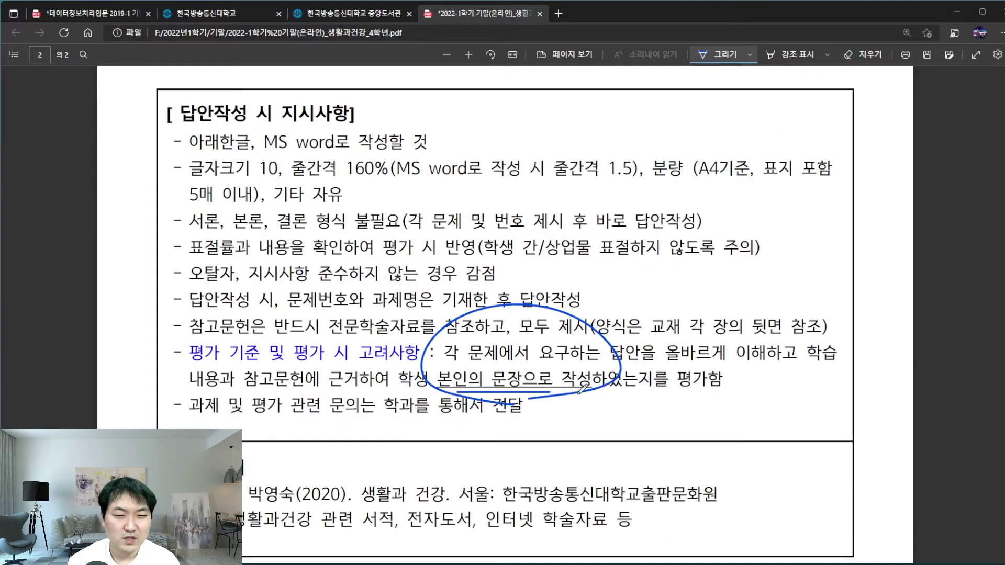
pyautogui.moveTo(582, 390)
pyautogui.mouseDown()
pyautogui.moveTo(554, 363)
pyautogui.moveTo(435, 395)
pyautogui.moveTo(584, 393)
pyautogui.mouseUp()
pyautogui.scroll(12, 592, 394)
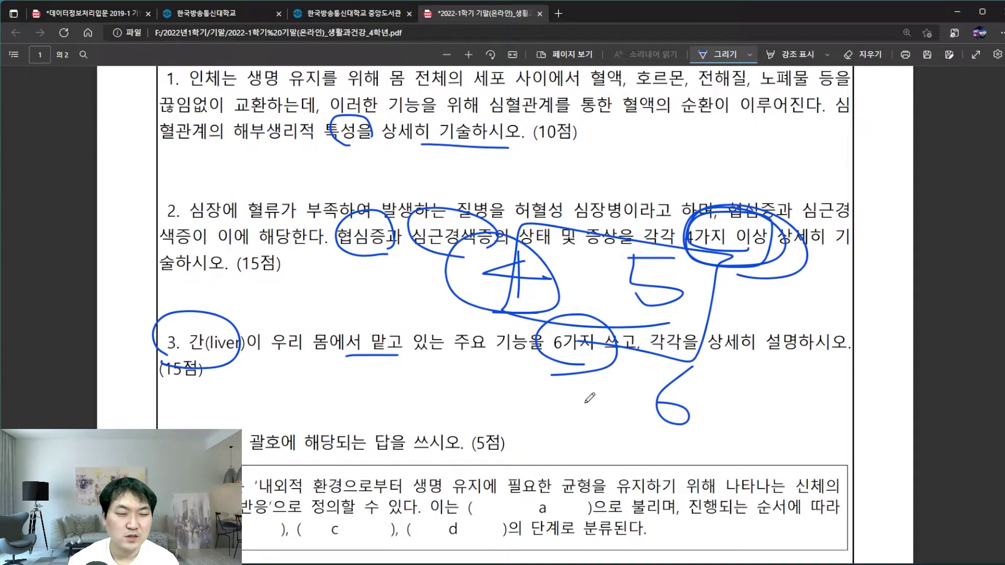
pyautogui.scroll(-10, 619, 397)
pyautogui.scroll(-5, 619, 397)
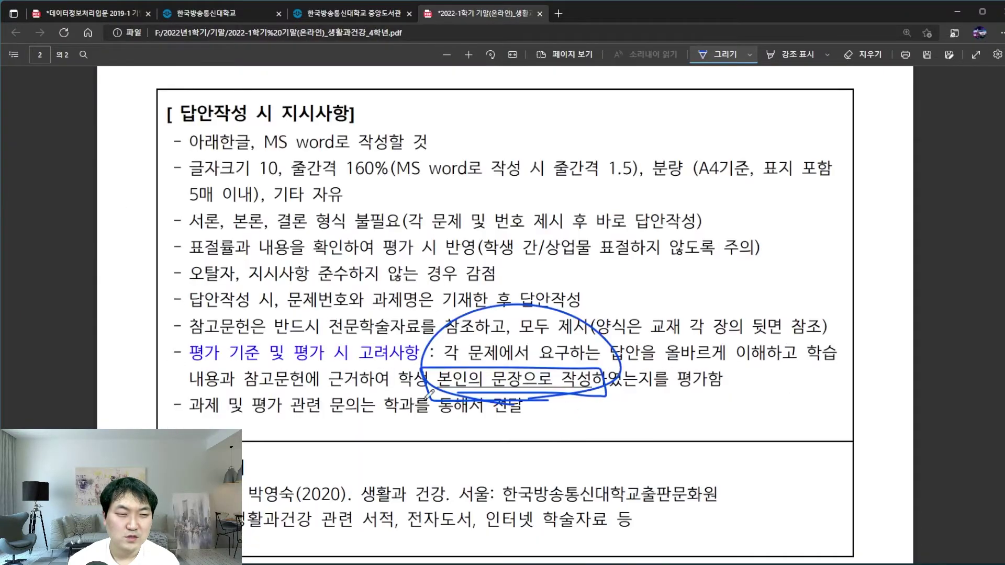
pyautogui.moveTo(239, 263)
pyautogui.mouseDown()
pyautogui.moveTo(236, 233)
pyautogui.moveTo(175, 239)
pyautogui.moveTo(191, 233)
pyautogui.moveTo(239, 267)
pyautogui.mouseUp()
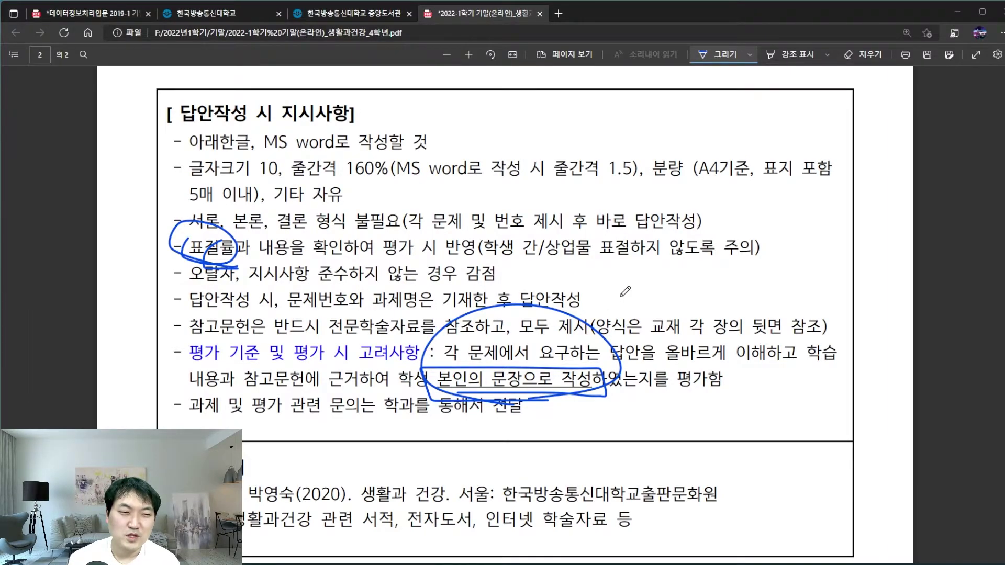
pyautogui.scroll(8, 625, 291)
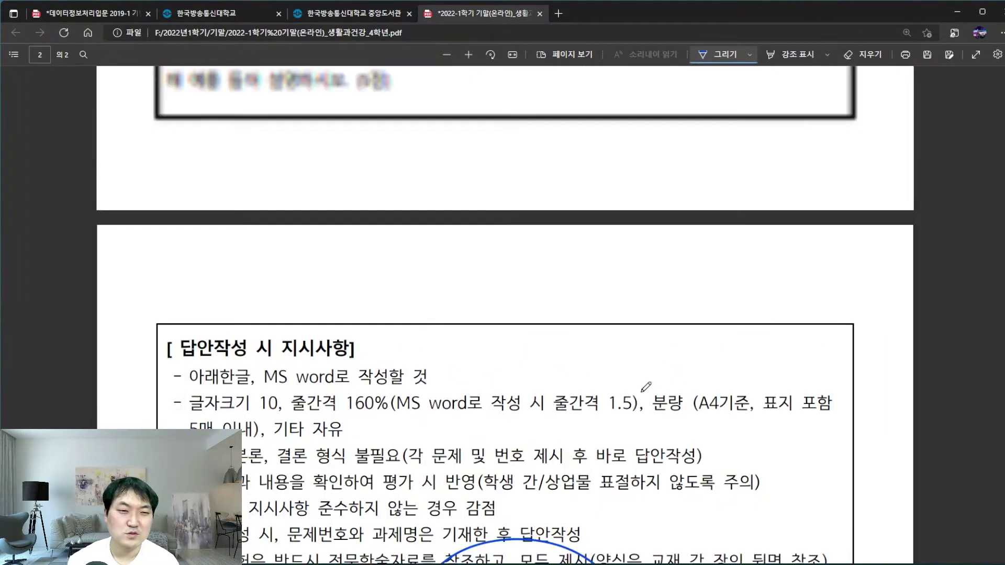
pyautogui.scroll(-8, 524, 331)
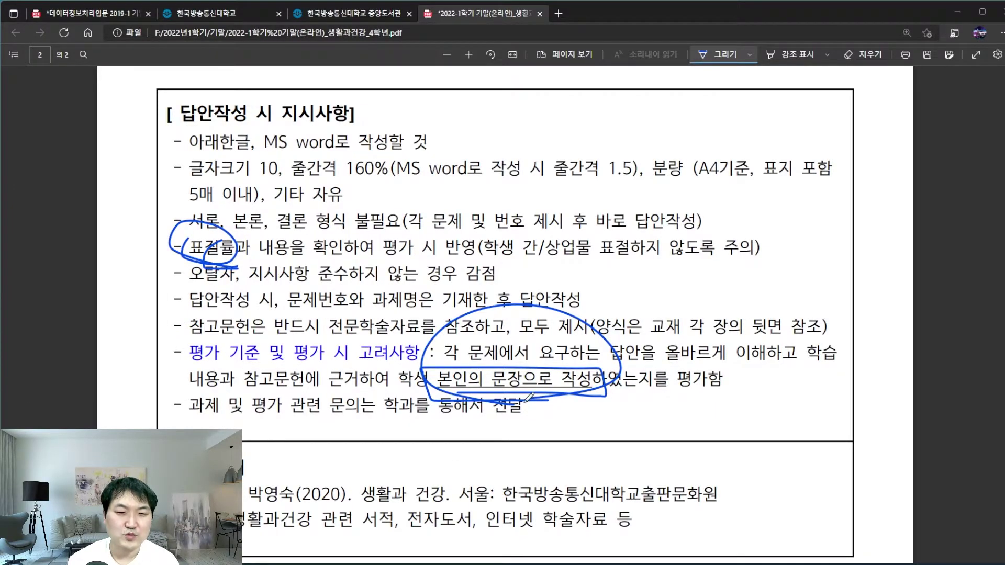
pyautogui.scroll(5, 686, 370)
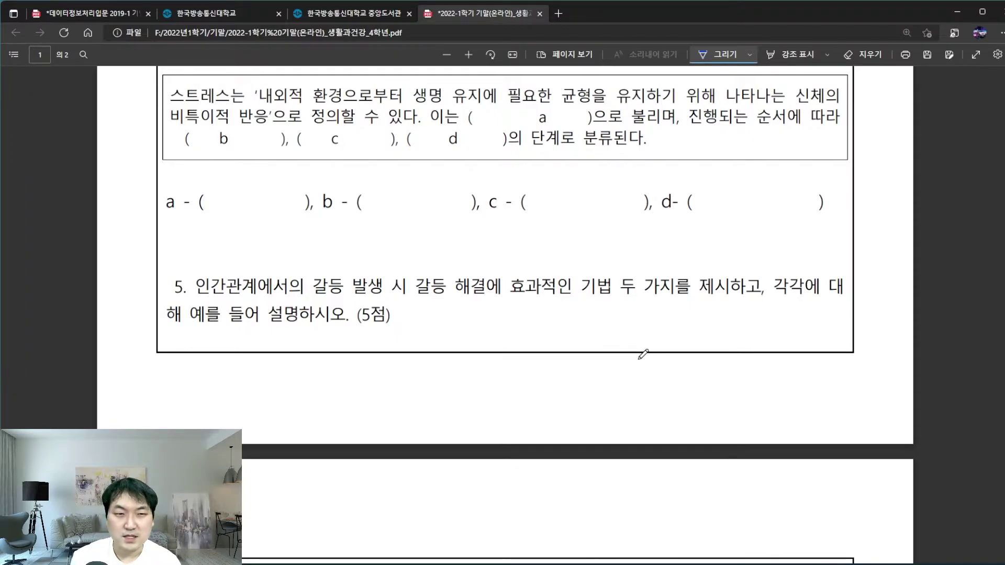
# In the 참고문헌 section, check the first reference, underline its publisher, circle 생활과건강 and 전자도서, and underline 생활과건강, 서적, 전자도서 and 학술자료.
pyautogui.scroll(-8, 572, 298)
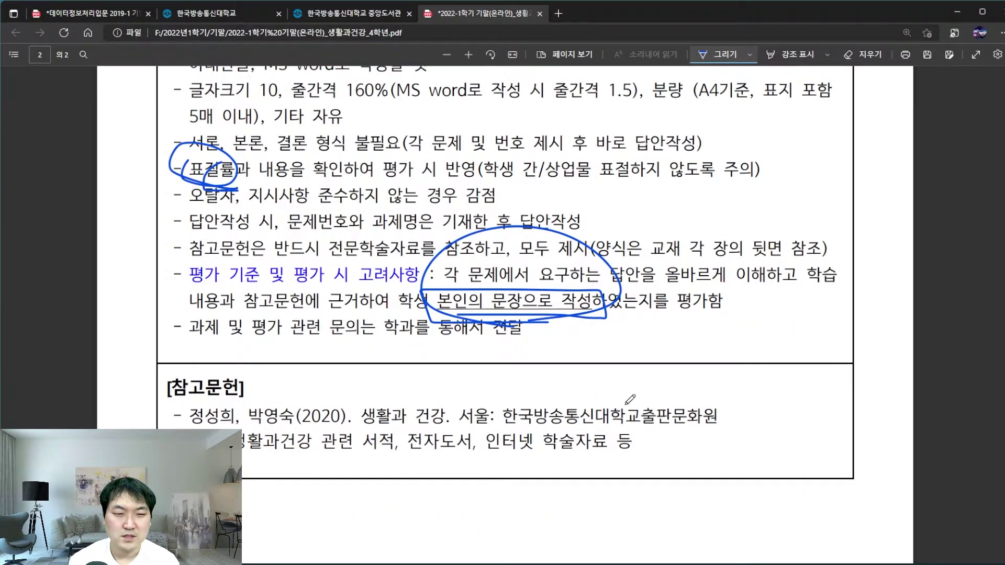
pyautogui.moveTo(184, 412); pyautogui.dragTo(205, 396)
pyautogui.moveTo(507, 426); pyautogui.dragTo(663, 431)
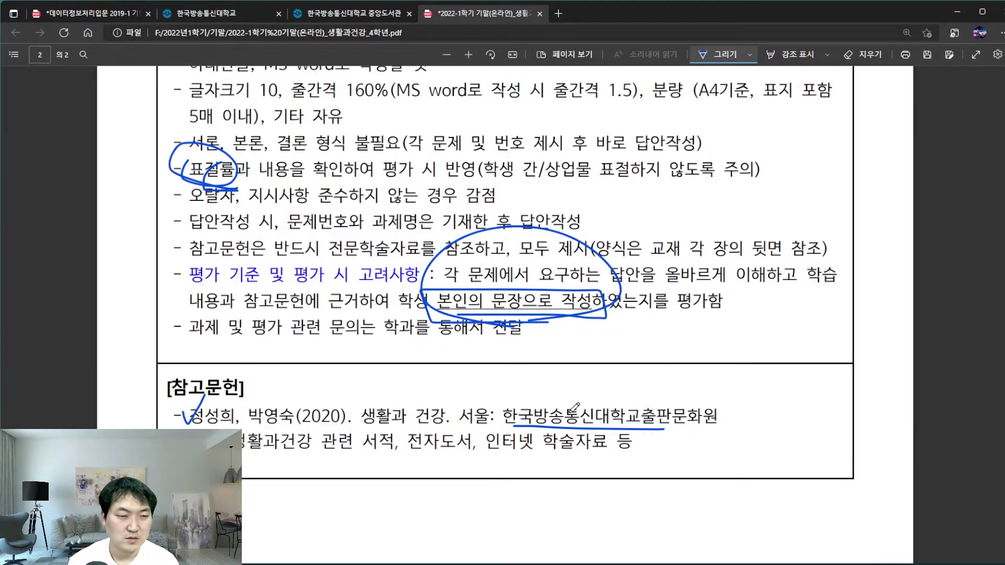
pyautogui.moveTo(265, 453)
pyautogui.mouseDown()
pyautogui.moveTo(246, 466)
pyautogui.moveTo(292, 440)
pyautogui.mouseUp()
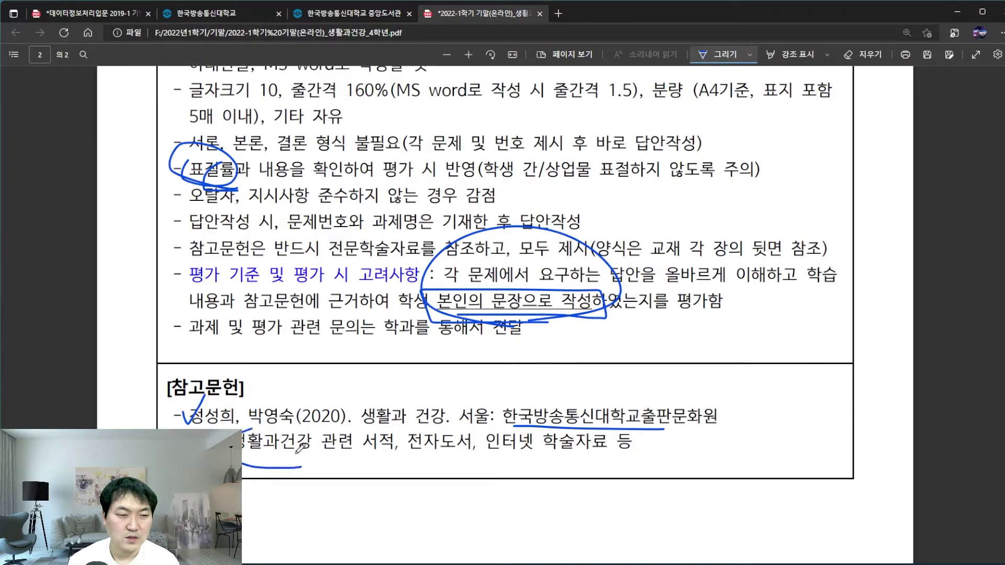
pyautogui.moveTo(382, 461); pyautogui.dragTo(478, 461)
pyautogui.moveTo(414, 461); pyautogui.dragTo(451, 462)
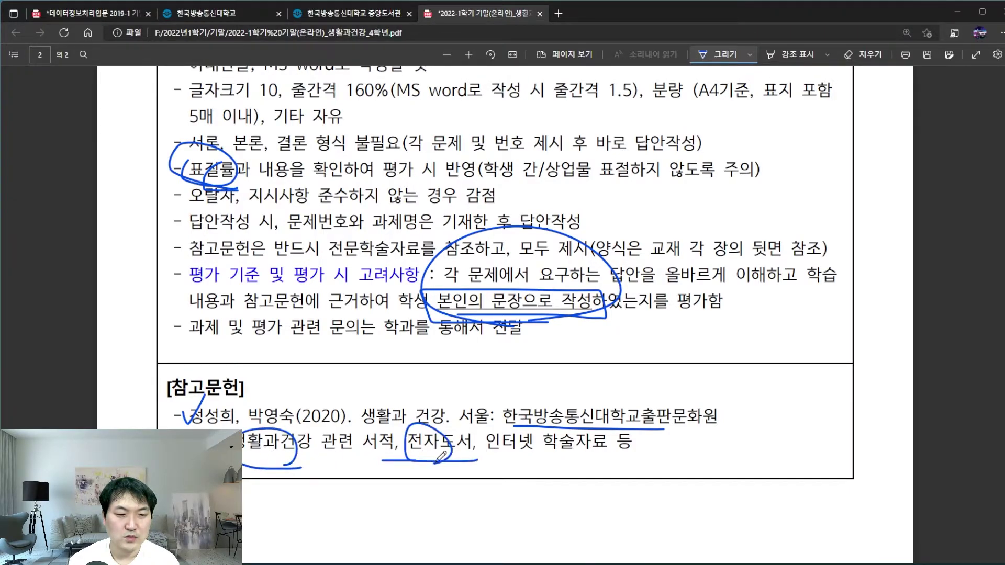
pyautogui.moveTo(531, 462); pyautogui.dragTo(606, 463)
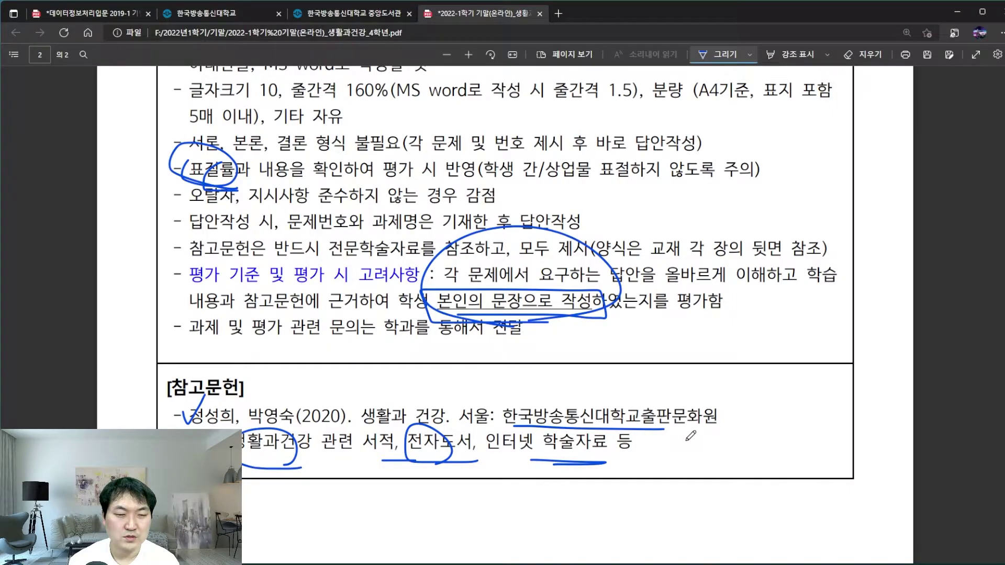
# Review the answer-writing instructions and the five assignment questions in the PDF again.
pyautogui.scroll(2, 759, 382)
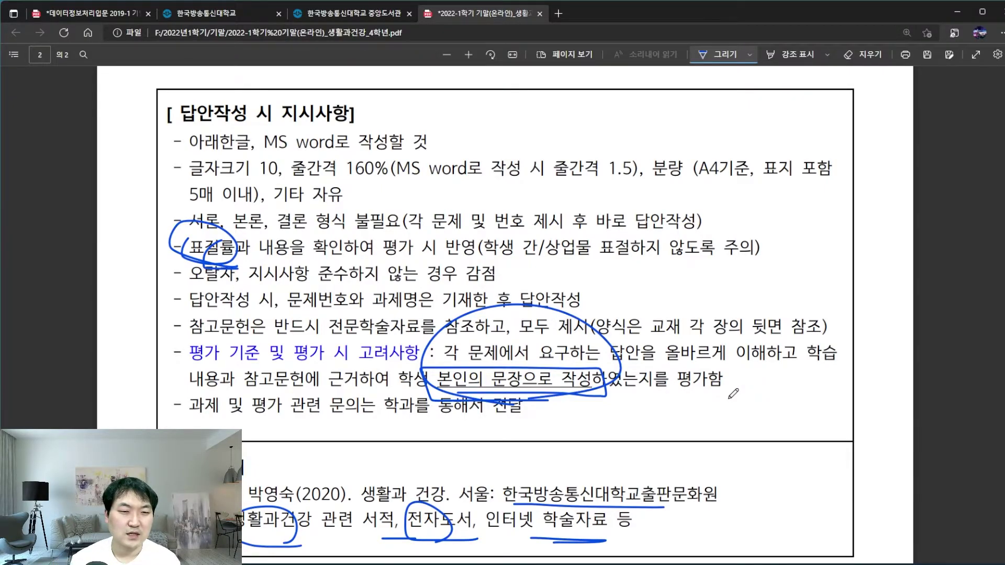
pyautogui.scroll(12, 300, 333)
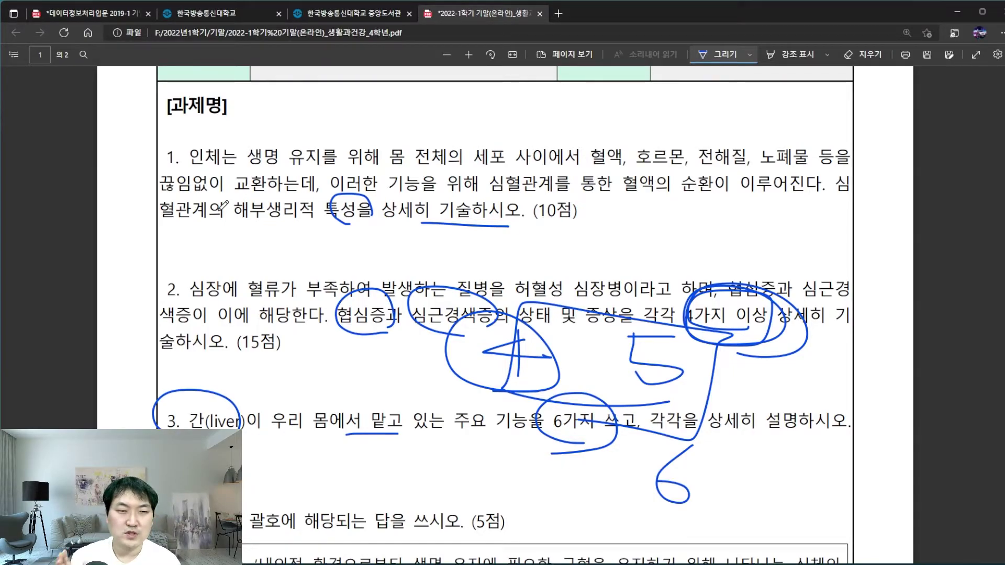
pyautogui.scroll(-3, 539, 314)
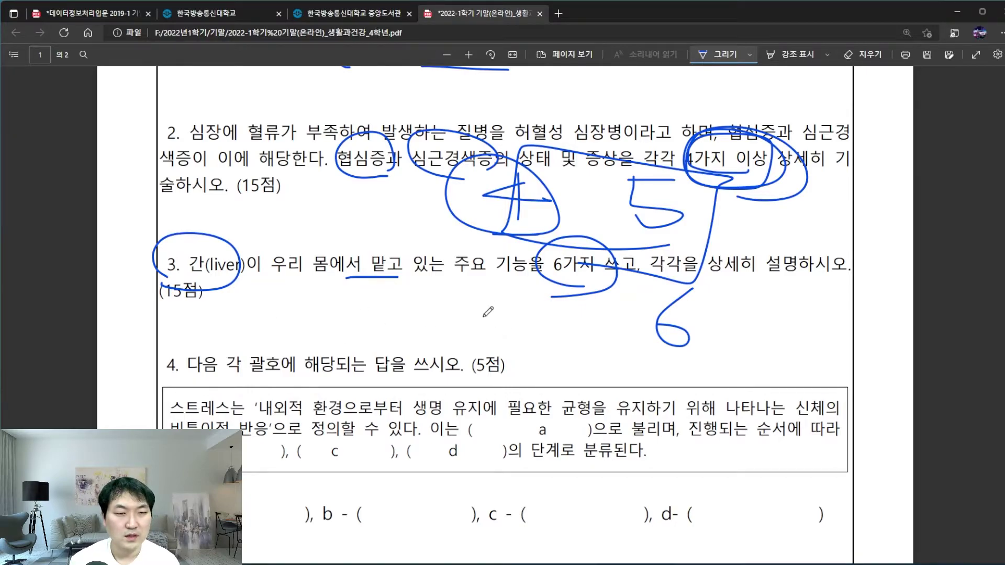
pyautogui.scroll(-3, 681, 380)
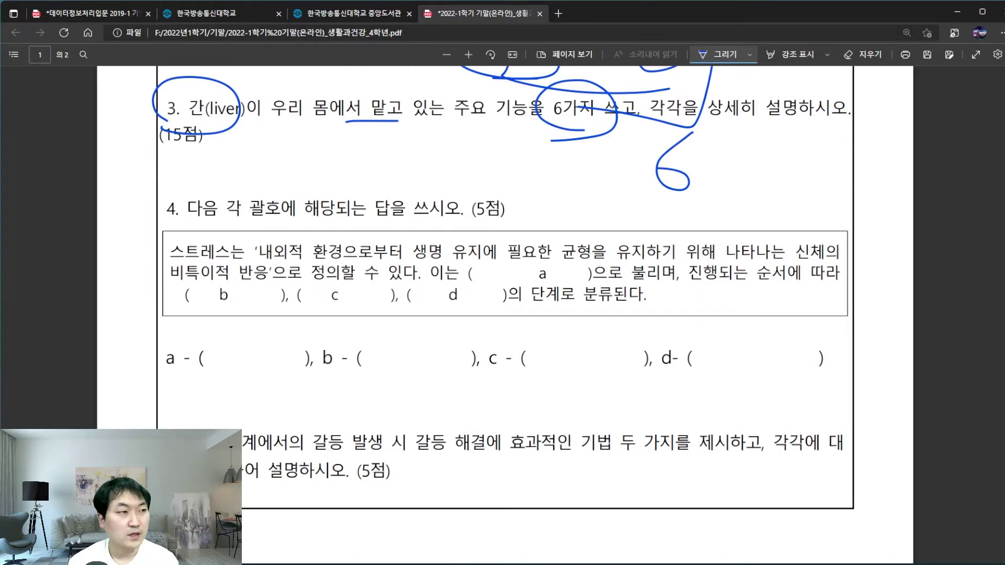
# Switch to the 생활과건강 answer document in Hangul, go back to its first page and open the print preview.
pyautogui.hotkey('alt', 'Tab')
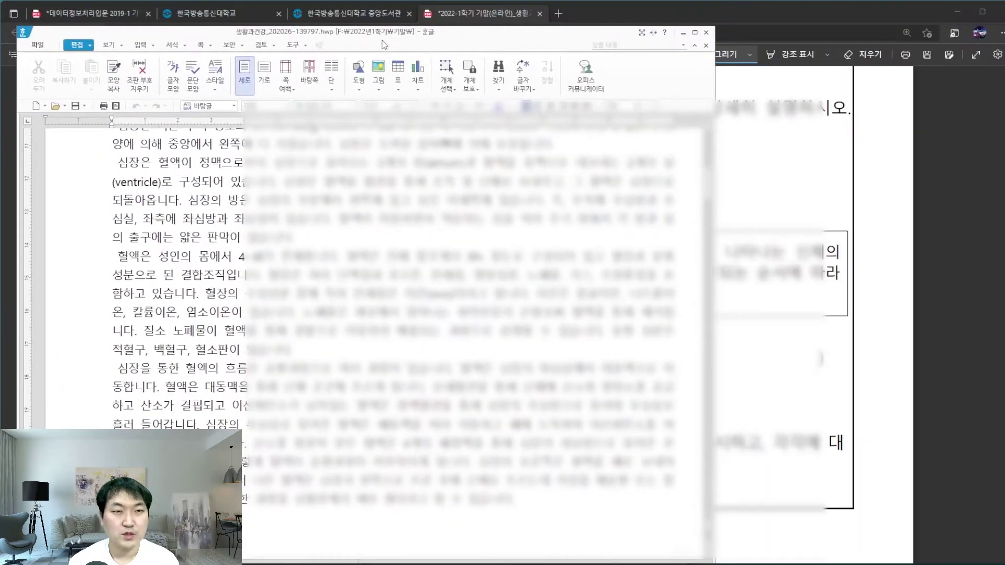
pyautogui.moveTo(387, 29); pyautogui.dragTo(399, 6)
pyautogui.scroll(1, 366, 315)
pyautogui.scroll(5, 367, 314)
pyautogui.scroll(-5, 366, 314)
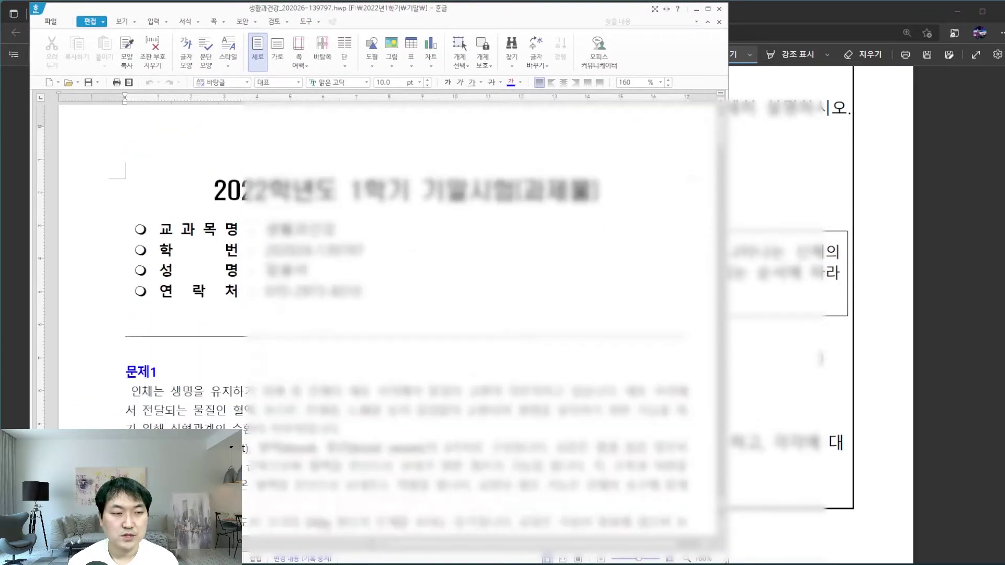
pyautogui.hotkey('ctrl', 'p')
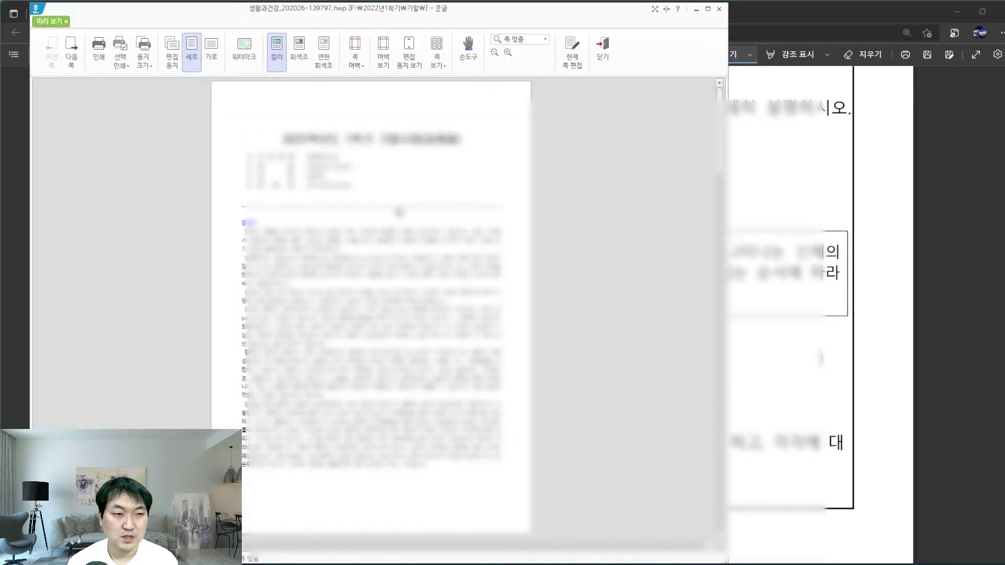
# Page through the print preview of the answer document from the first page to the reference list.
pyautogui.scroll(-3, 399, 213)
pyautogui.scroll(3, 392, 209)
pyautogui.scroll(-3, 388, 204)
pyautogui.scroll(3, 389, 204)
pyautogui.scroll(-3, 389, 204)
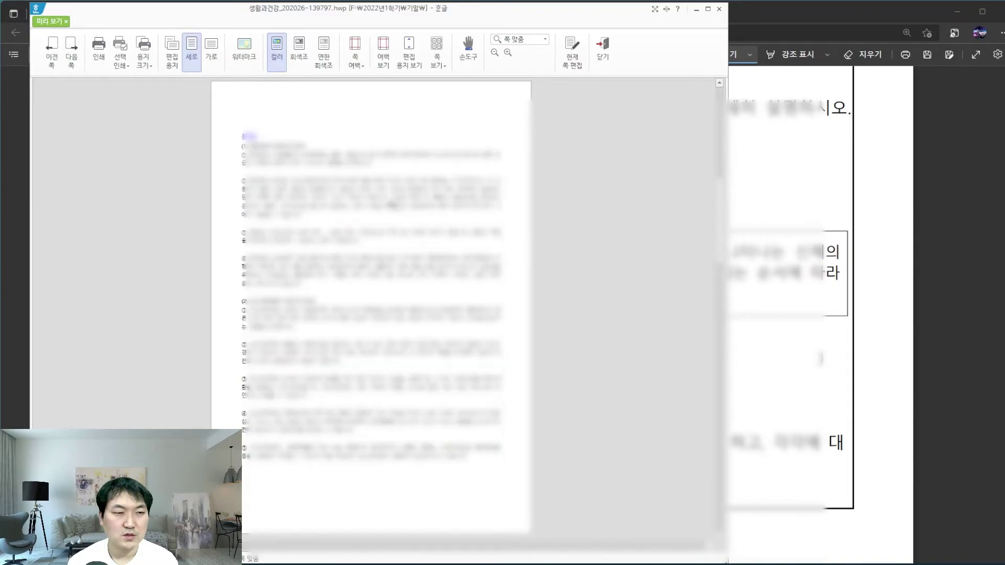
pyautogui.scroll(3, 389, 204)
pyautogui.scroll(-6, 367, 199)
pyautogui.scroll(-3, 293, 414)
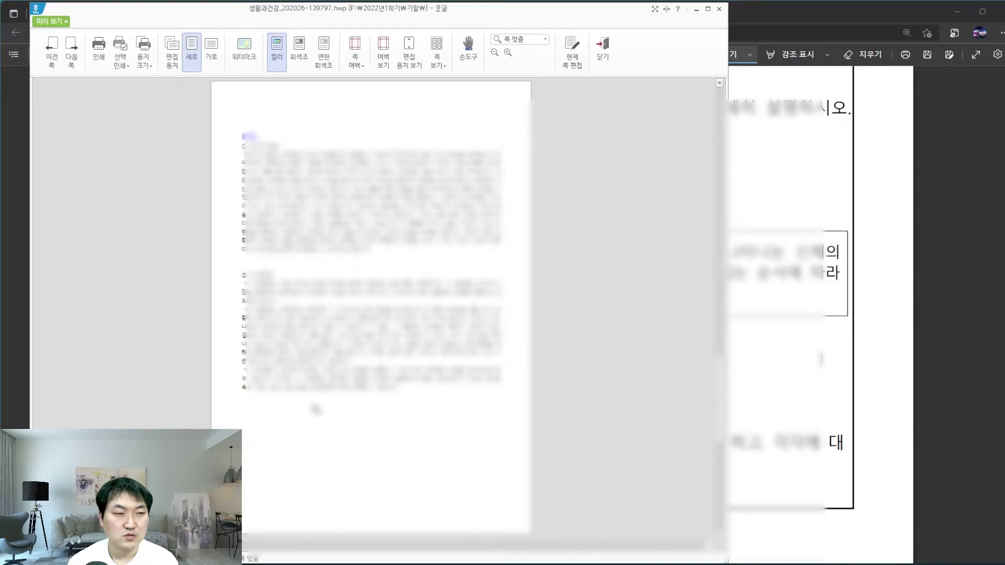
pyautogui.scroll(-3, 298, 183)
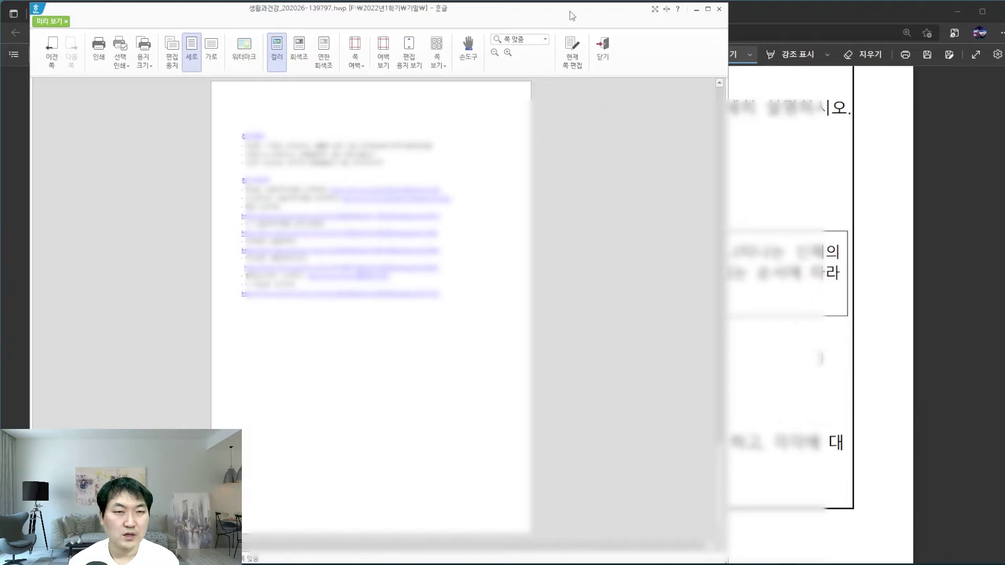
# Check the page before the reference list in the preview and minimize the Hangul window to return to the PDF.
pyautogui.moveTo(416, 16); pyautogui.dragTo(575, 24)
pyautogui.scroll(5, 636, 240)
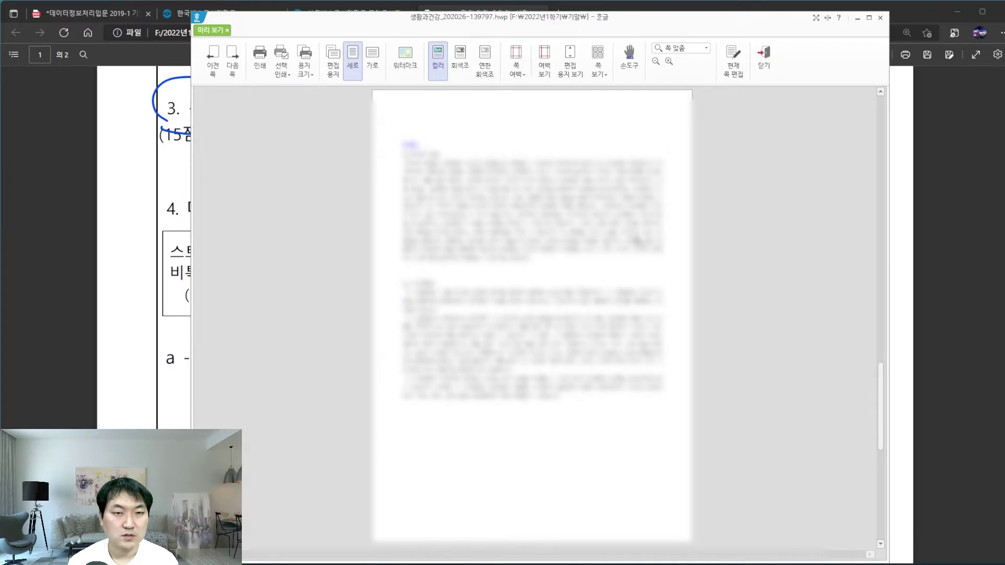
pyautogui.moveTo(715, 21); pyautogui.dragTo(431, 66)
pyautogui.click(574, 62)
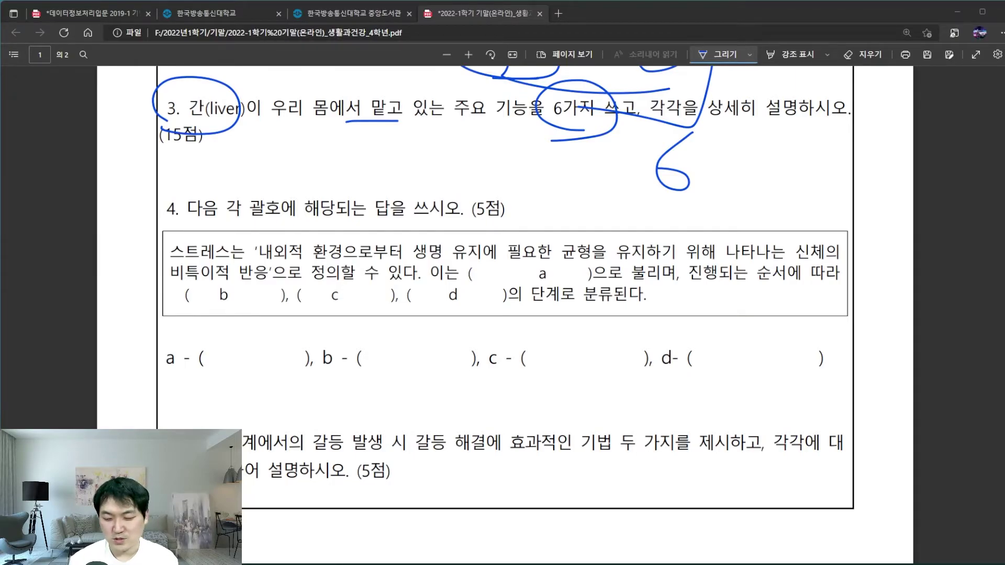
# Box and underline the page limit 5매 이내 in the answer-writing instructions.
pyautogui.scroll(-10, 340, 275)
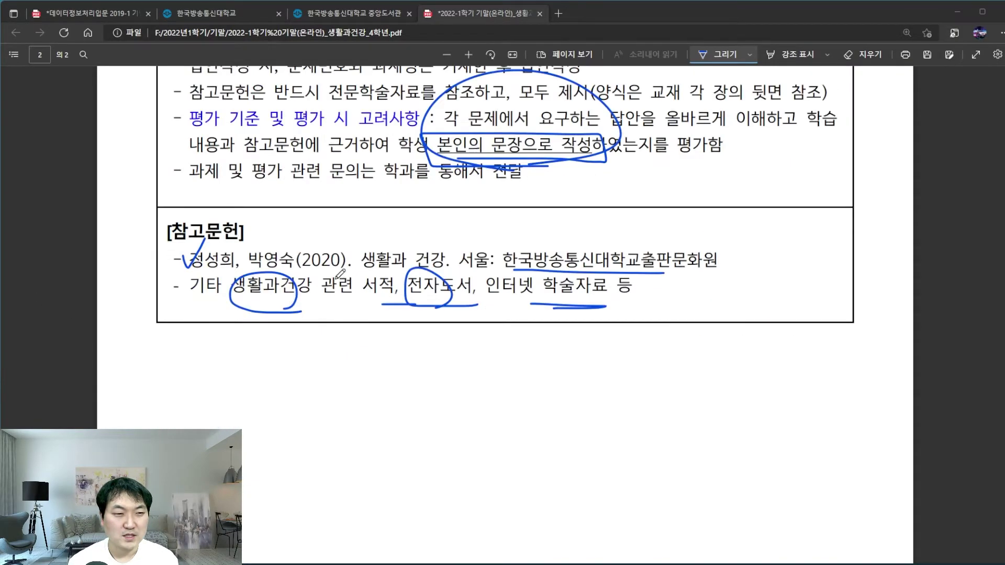
pyautogui.scroll(3, 269, 274)
pyautogui.moveTo(270, 210)
pyautogui.mouseDown()
pyautogui.moveTo(173, 181)
pyautogui.moveTo(260, 206)
pyautogui.moveTo(280, 170)
pyautogui.moveTo(178, 215)
pyautogui.mouseUp()
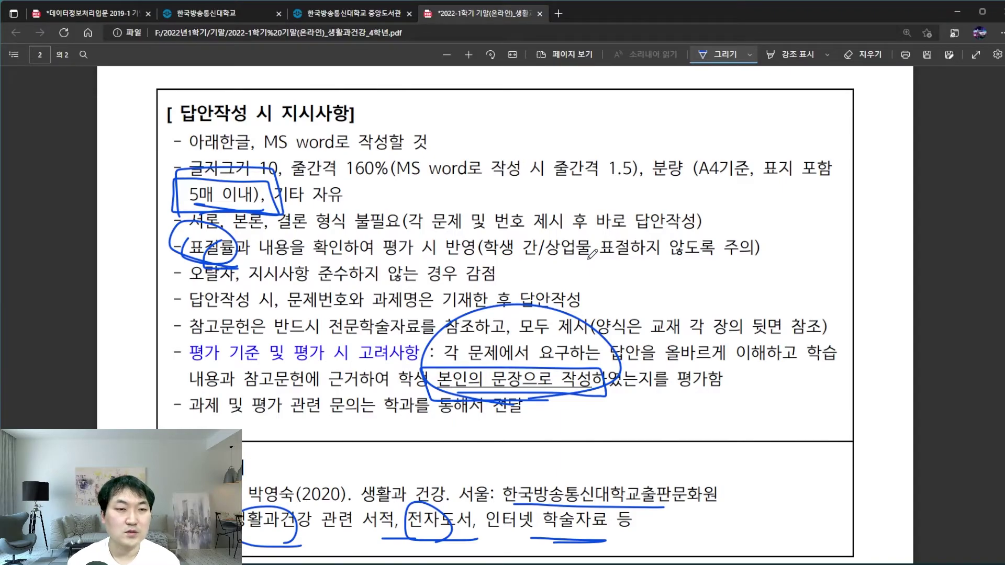
# Switch to the 중앙도서관 website, open the 국외학술DB list and look through its databases.
pyautogui.click(360, 12)
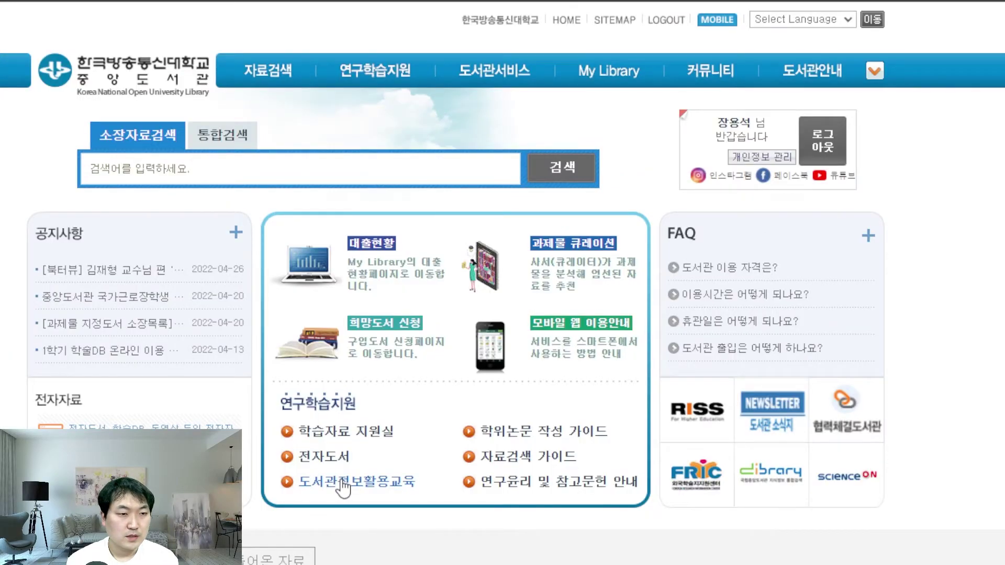
pyautogui.moveTo(261, 73)
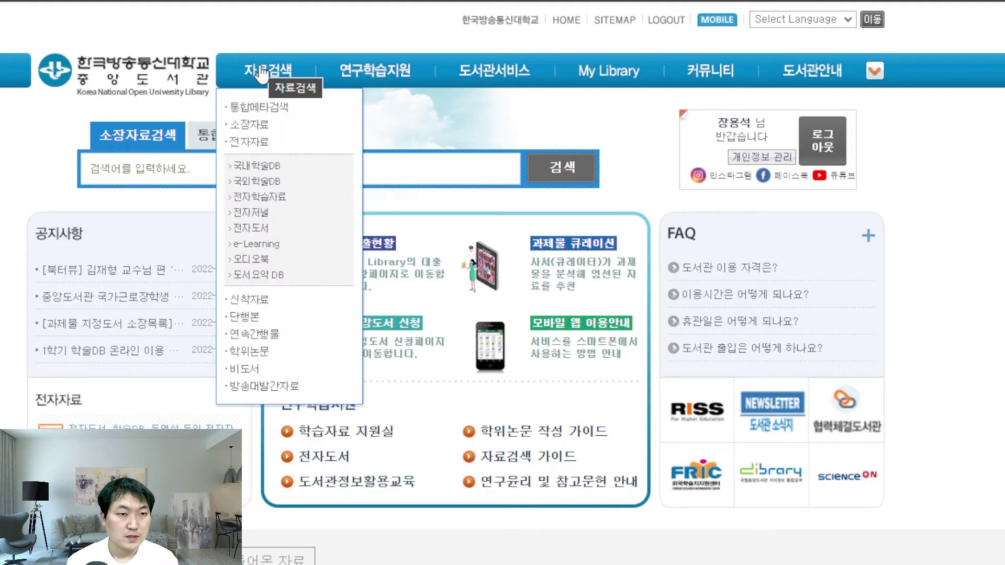
pyautogui.click(268, 185)
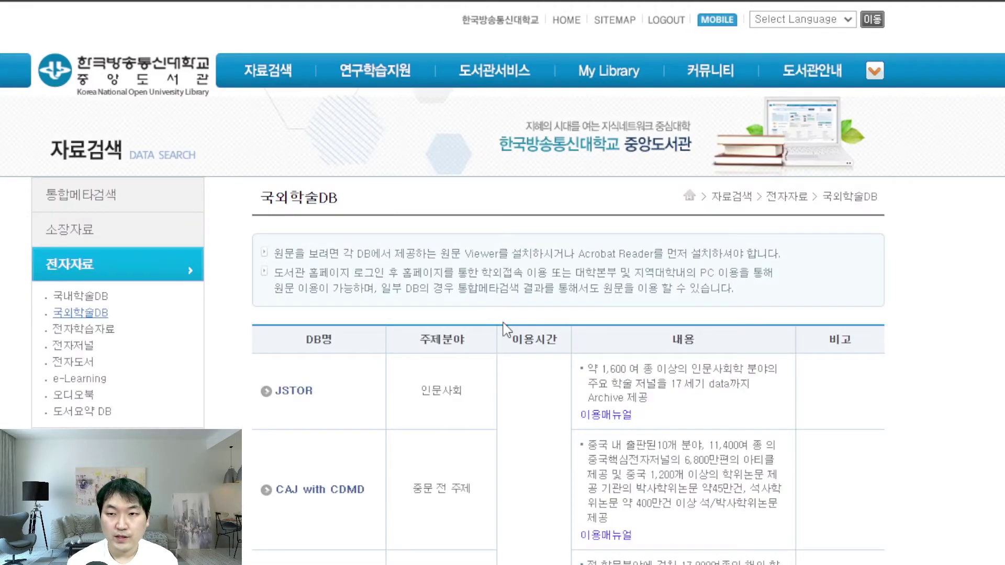
pyautogui.scroll(-6, 401, 393)
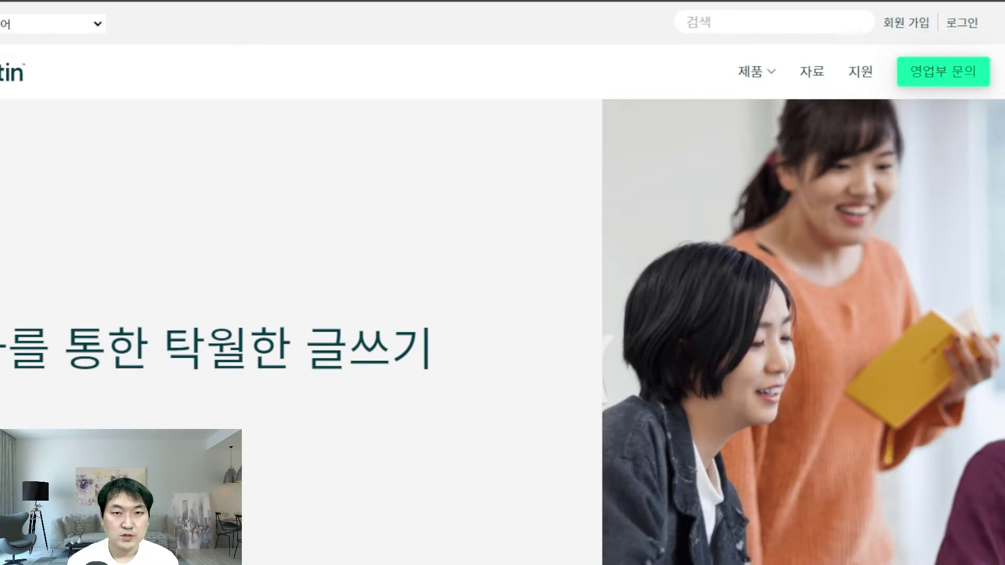
# Open Turnitin's new account registration for 학생 and examine the form's 클래스 ID, 클래스 등록 키 and password fields.
pyautogui.click(908, 25)
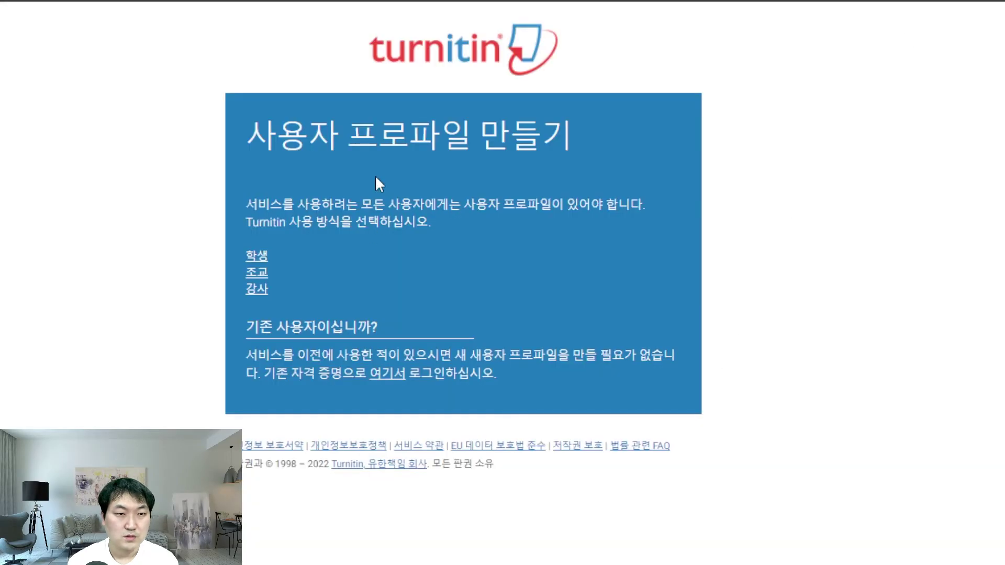
pyautogui.click(257, 258)
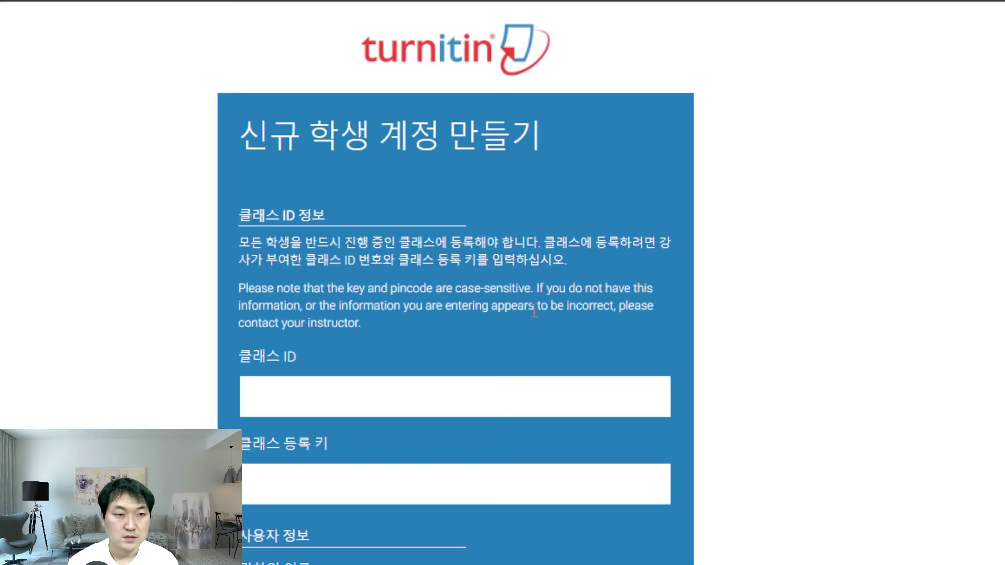
pyautogui.click(359, 404)
pyautogui.click(819, 434)
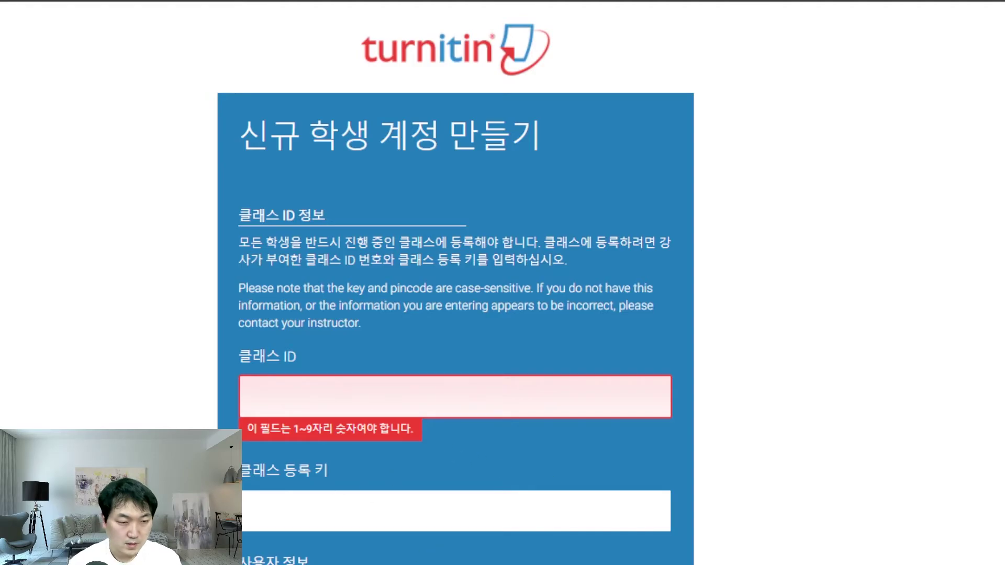
pyautogui.scroll(-6, 455, 314)
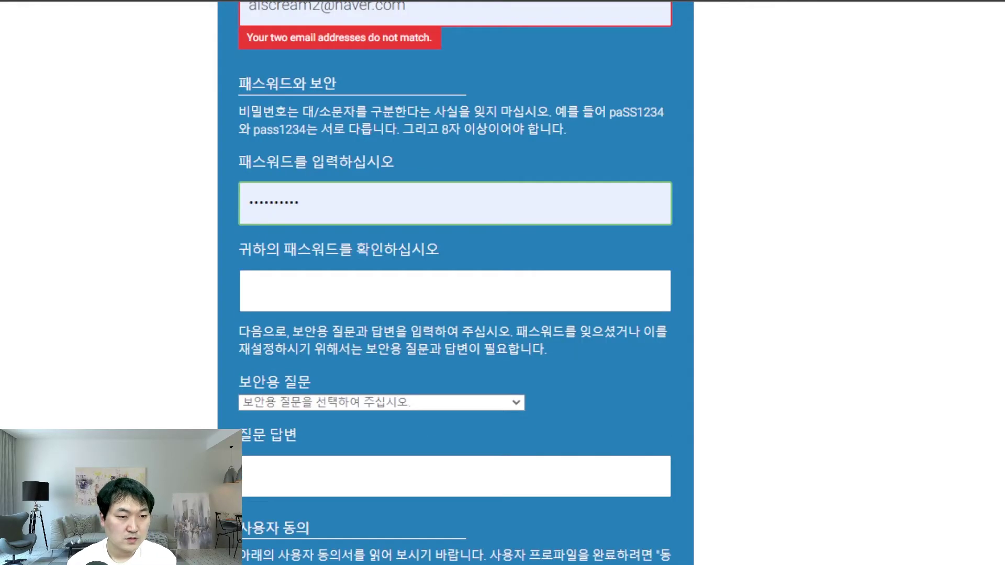
pyautogui.scroll(15, 456, 315)
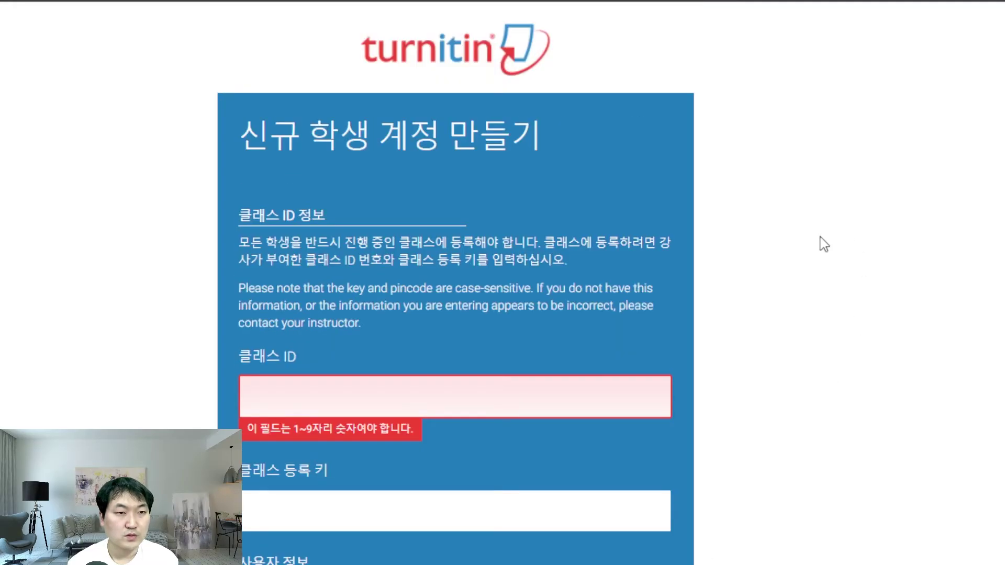
pyautogui.click(295, 399)
pyautogui.click(775, 424)
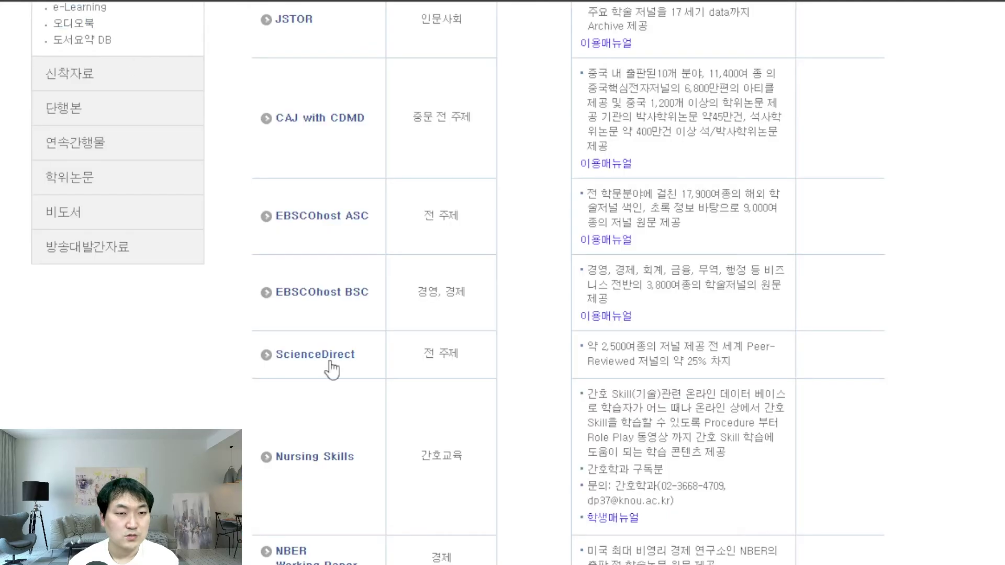
# Return to the library website and open the 표절예방 section of 연구윤리 및 참고문헌 안내.
pyautogui.scroll(5, 328, 356)
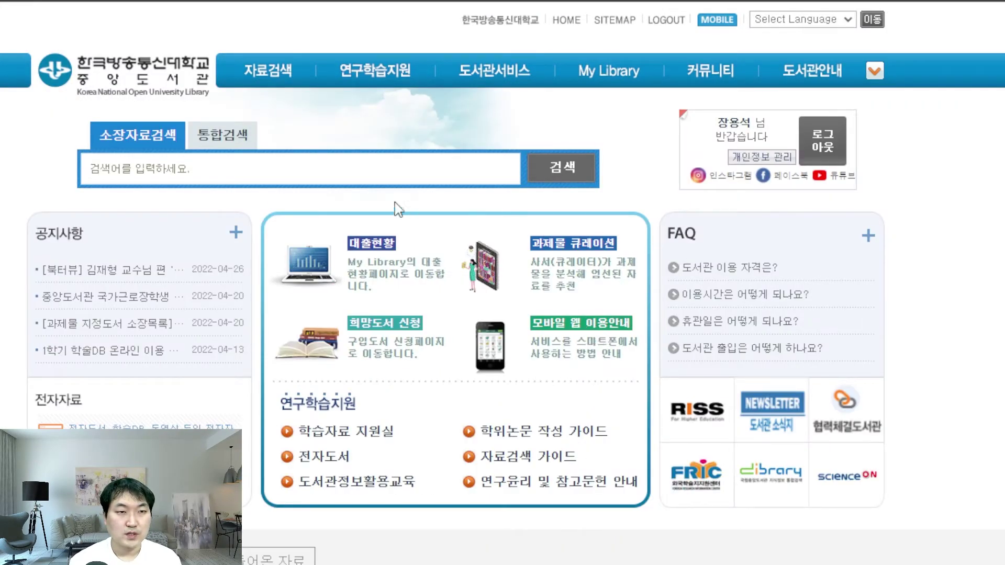
pyautogui.moveTo(385, 78)
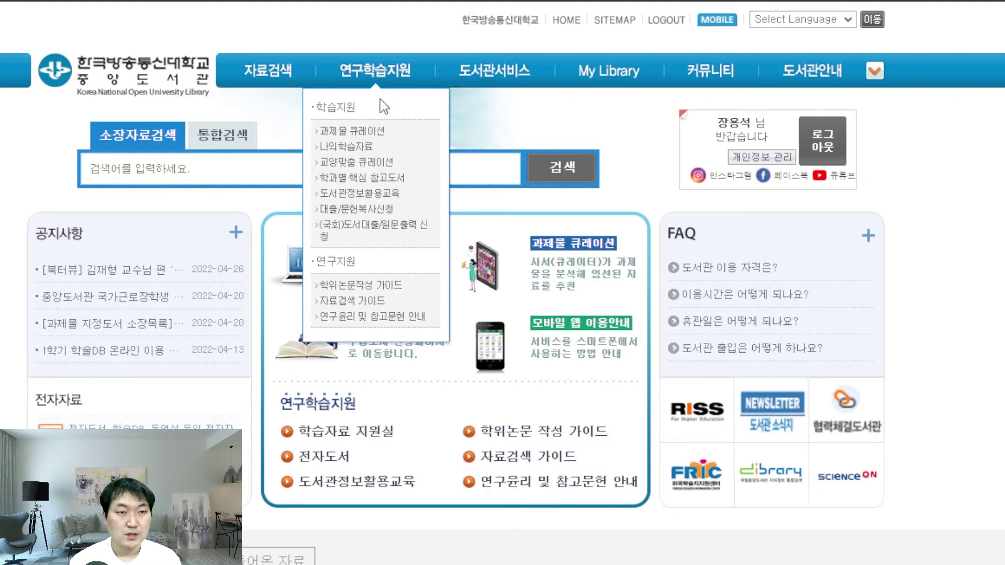
pyautogui.click(373, 317)
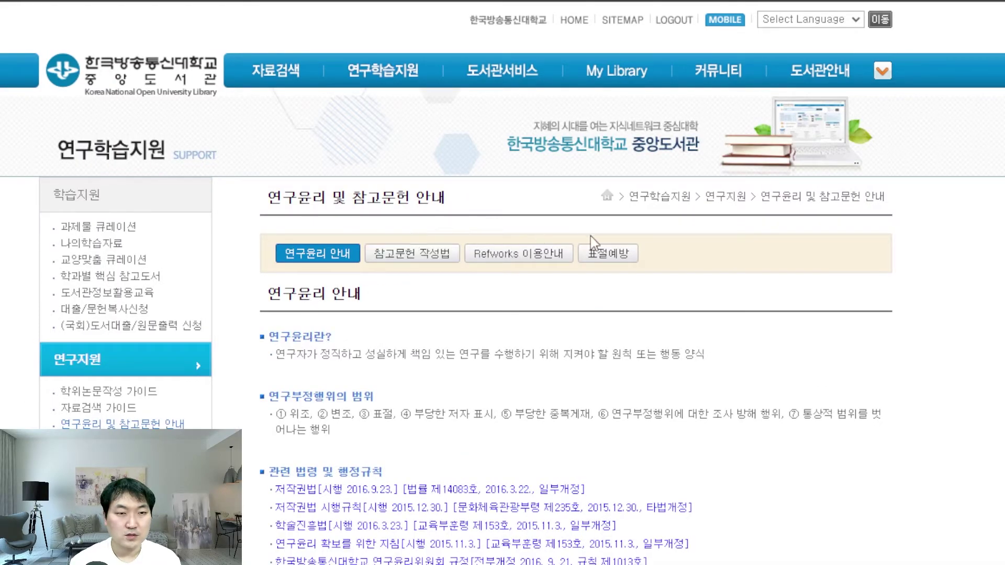
pyautogui.click(619, 254)
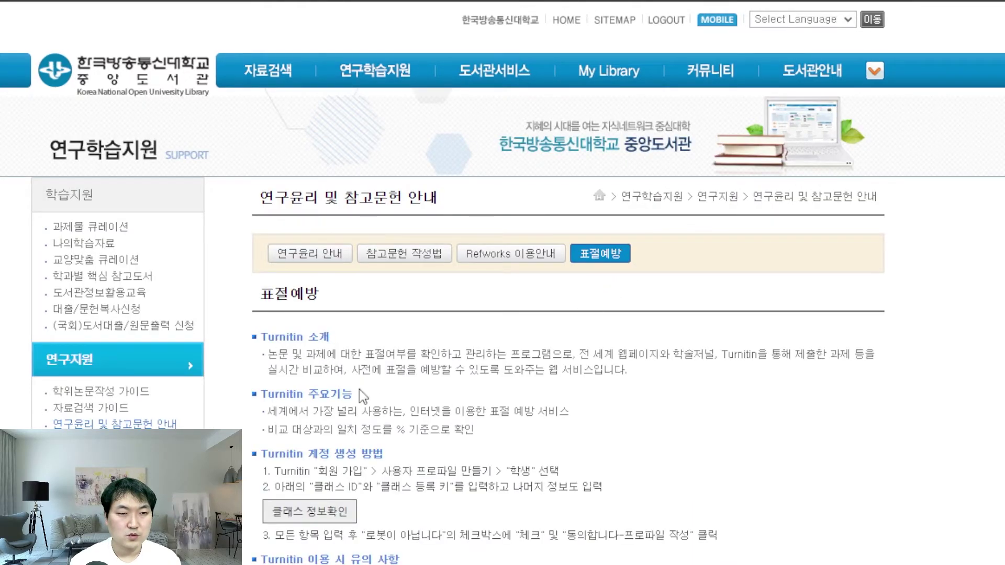
# Read the Turnitin 계정 생성 방법 instructions, highlighting the steps on choosing 학생 and entering the 클래스 등록 키.
pyautogui.scroll(-2, 479, 370)
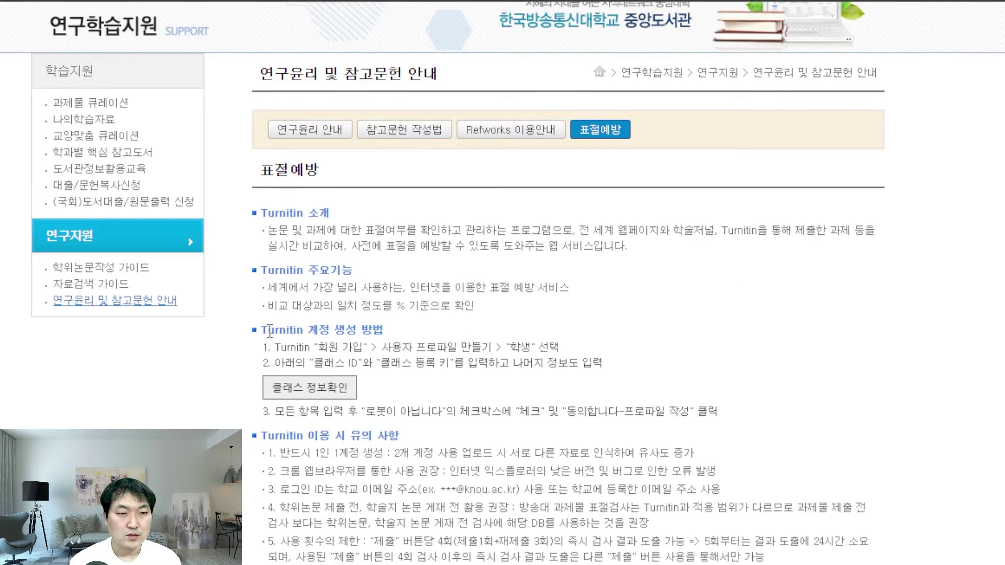
pyautogui.moveTo(302, 333); pyautogui.dragTo(539, 349)
pyautogui.click(423, 349)
pyautogui.click(565, 329)
pyautogui.moveTo(398, 363); pyautogui.dragTo(513, 362)
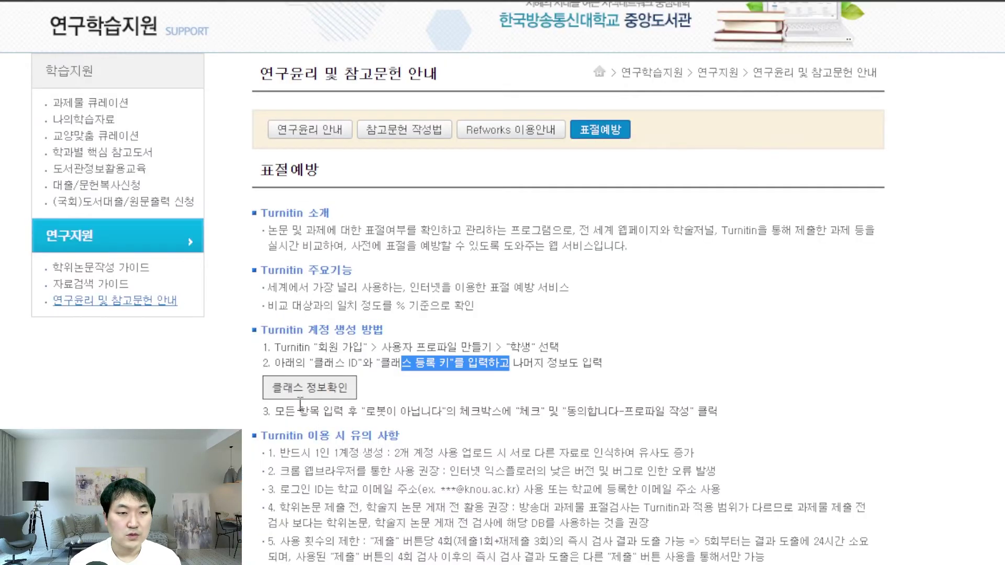
# Display the Turnitin class information on the library page and review the 신규 학생 계정 만들기 form from beginning to end.
pyautogui.click(320, 392)
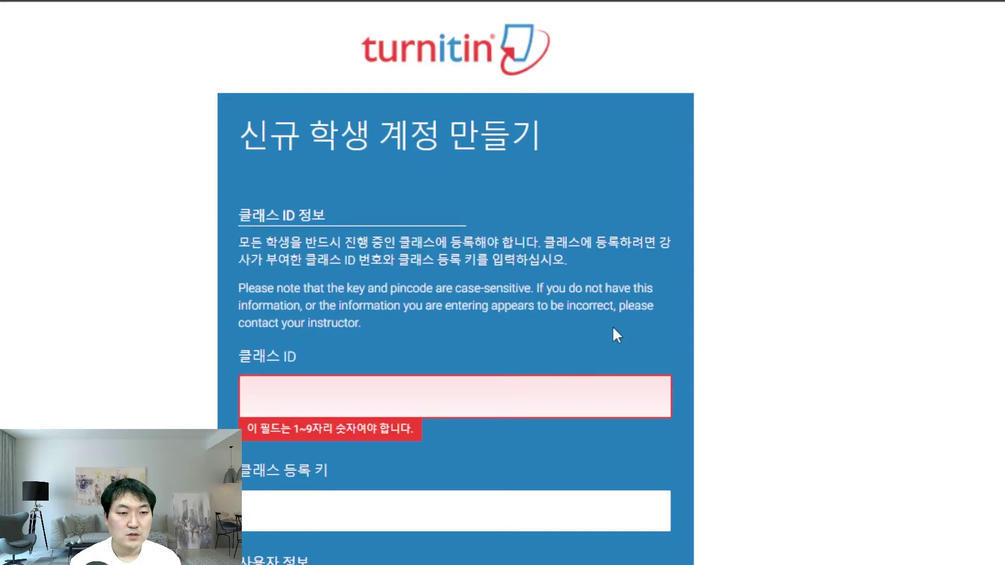
pyautogui.scroll(-15, 695, 358)
pyautogui.scroll(14, 695, 350)
pyautogui.scroll(1, 643, 314)
pyautogui.scroll(-15, 633, 260)
pyautogui.scroll(13, 658, 266)
pyautogui.scroll(3, 654, 257)
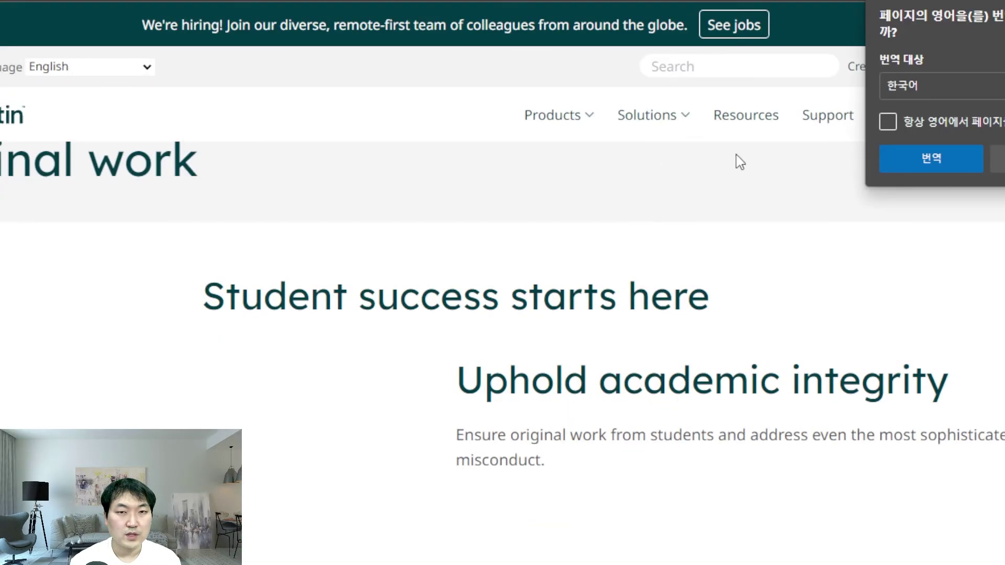
# Show the Turnitin homepage in Korean and log in with the saved e-mail address and password.
pyautogui.press('Escape')
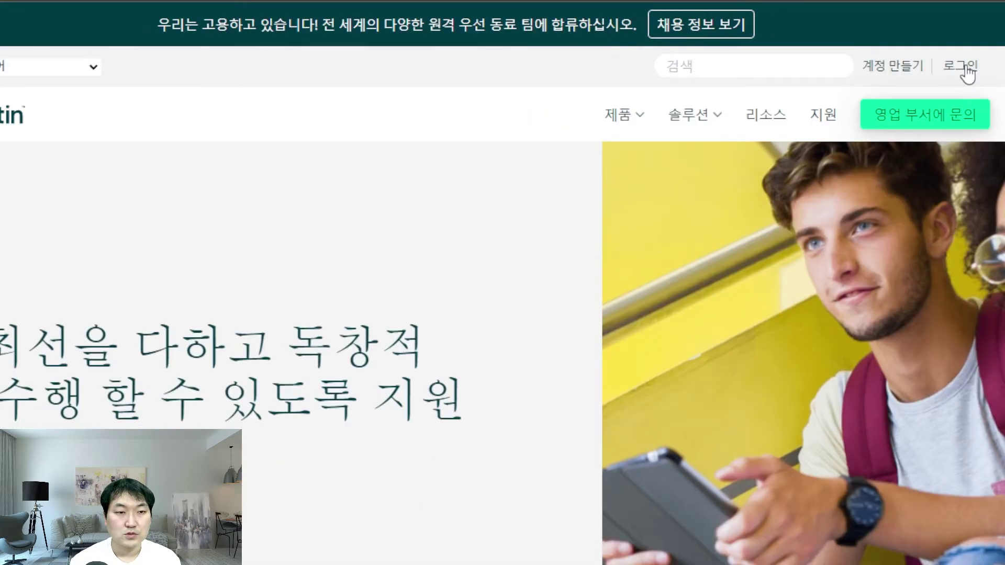
pyautogui.click(968, 69)
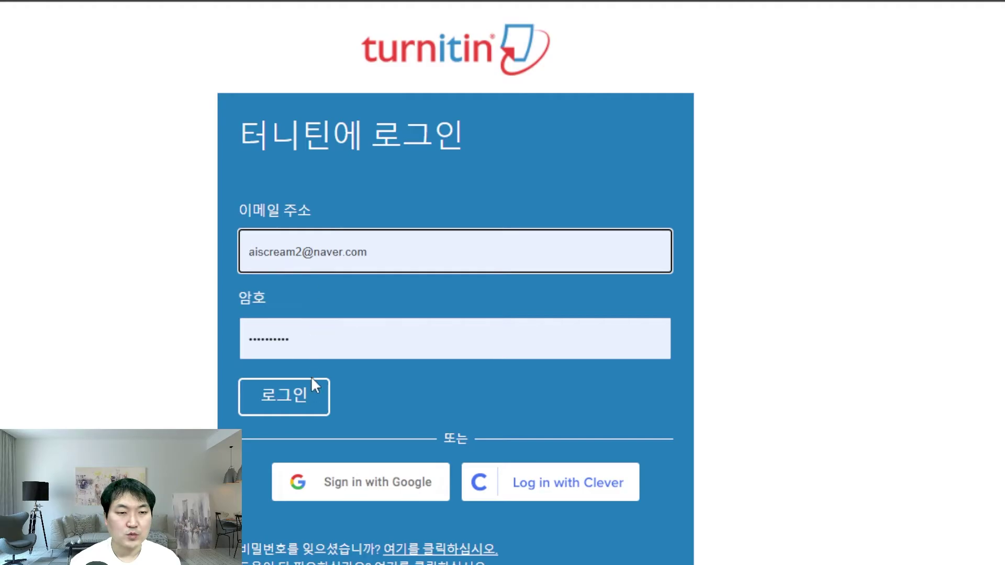
pyautogui.click(305, 402)
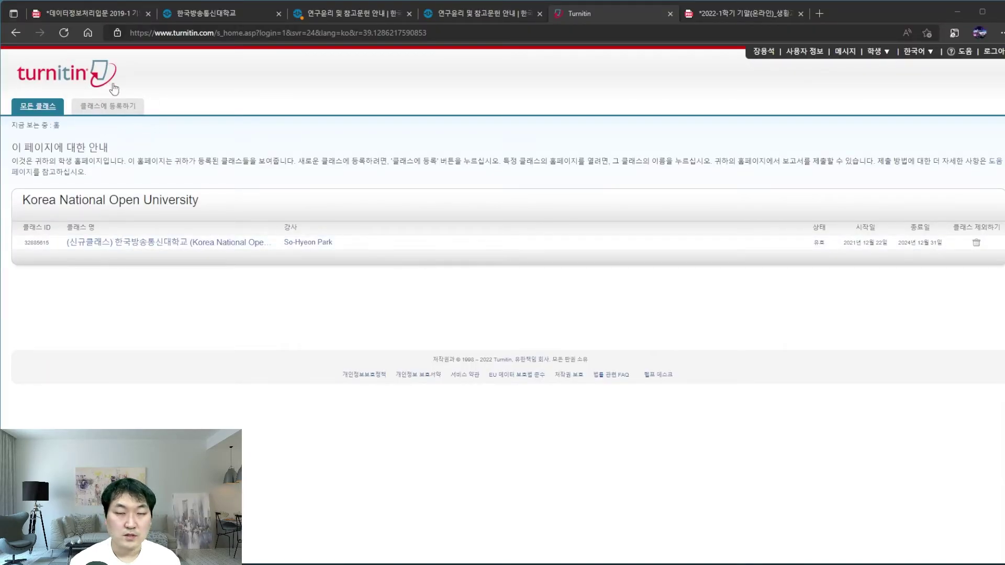
# Fill in the 클래스에 등록하기 form with the class ID and enrollment key, checking them against the library's class information message.
pyautogui.click(111, 113)
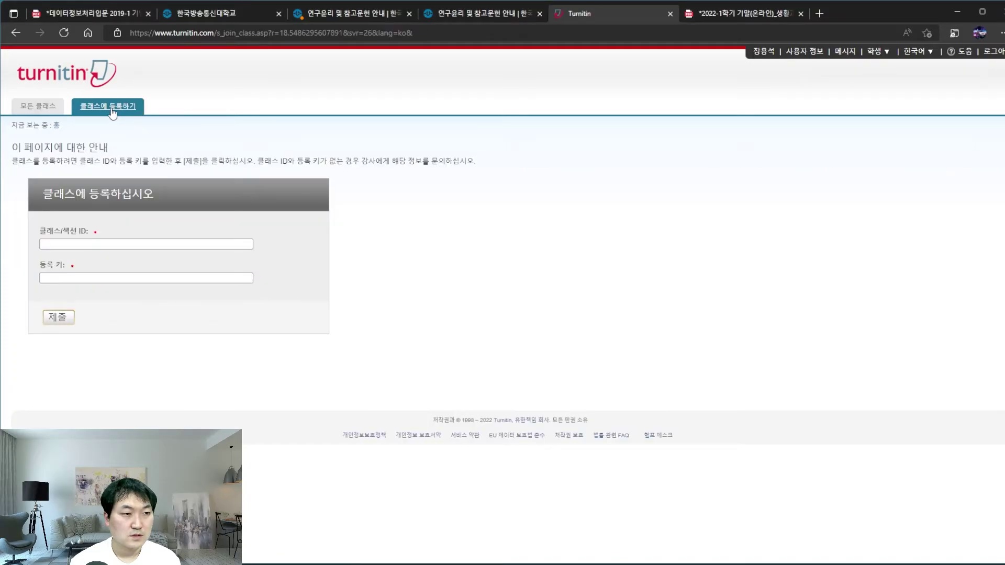
pyautogui.click(89, 241)
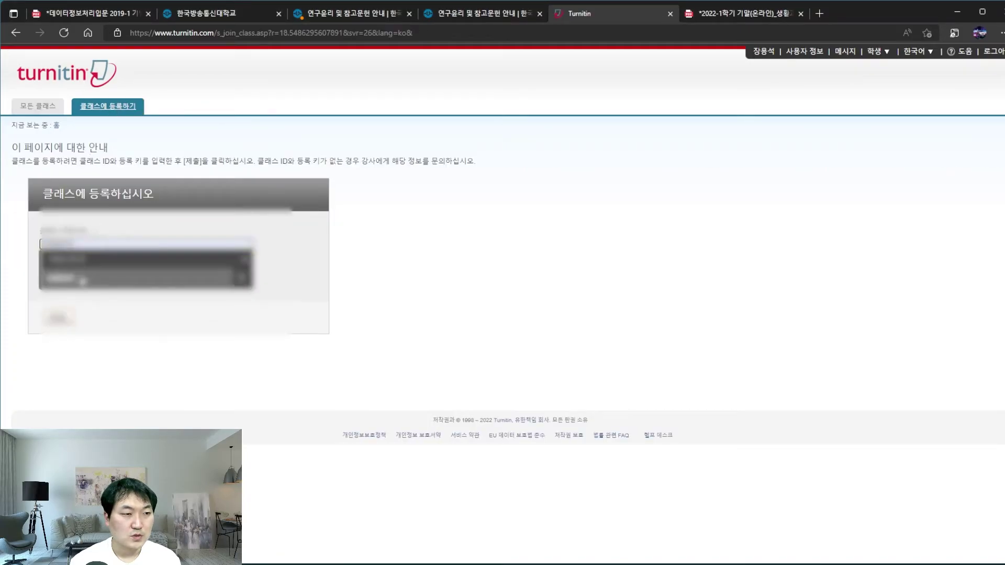
pyautogui.click(450, 14)
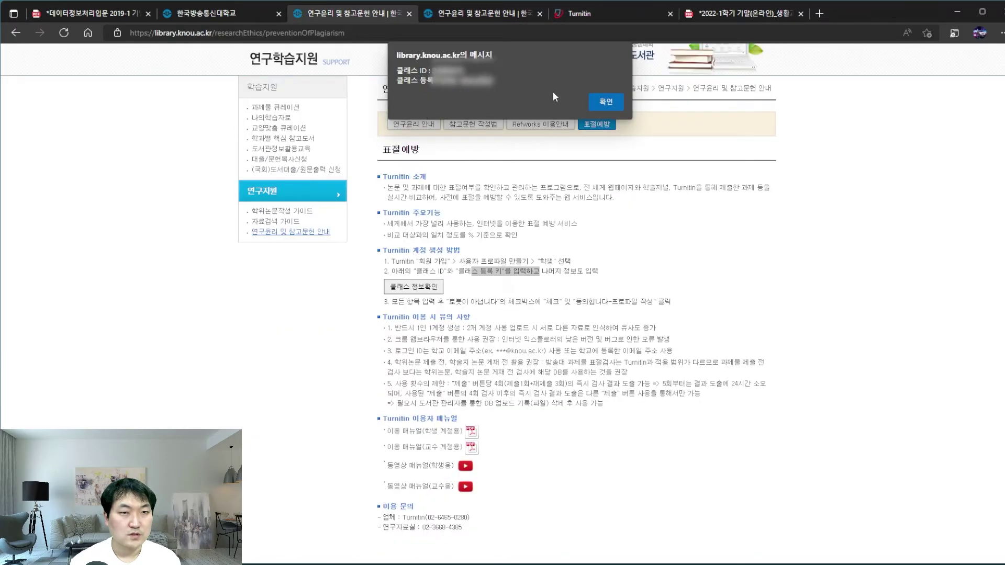
pyautogui.click(579, 13)
pyautogui.click(84, 278)
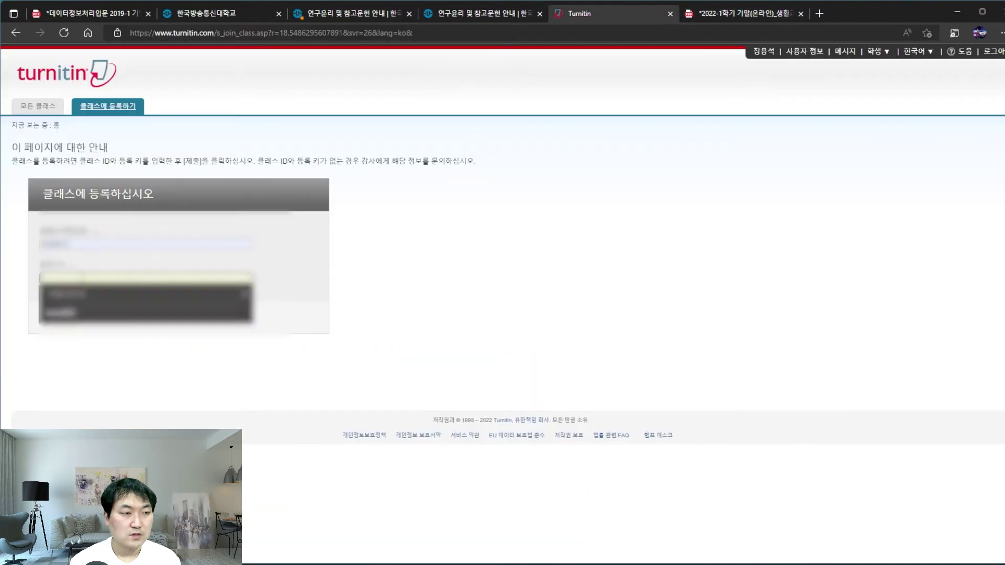
pyautogui.click(83, 306)
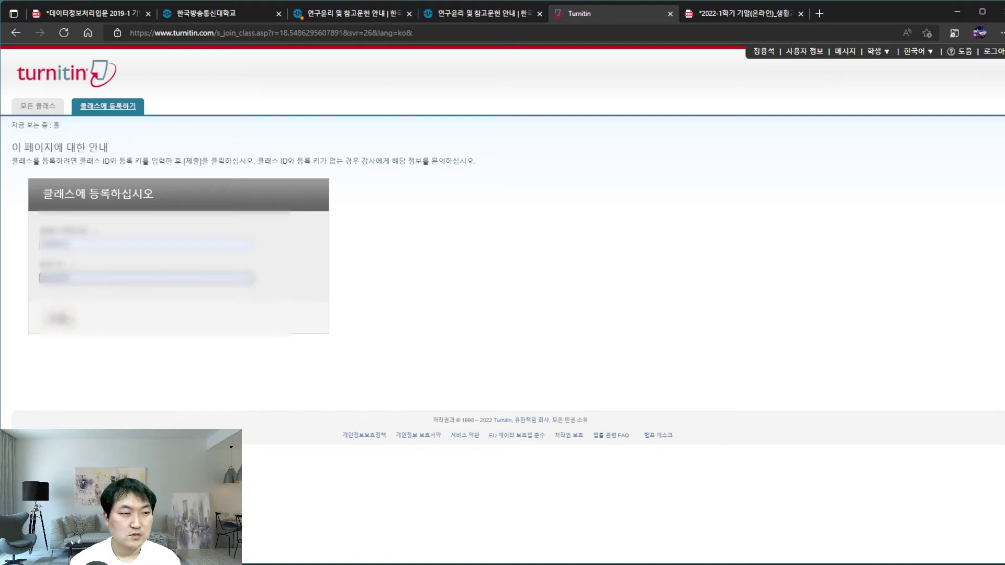
# Return to the list of all classes and open the (신규클래스) 한국방송통신대학교 class homepage to view its submission slots.
pyautogui.click(51, 112)
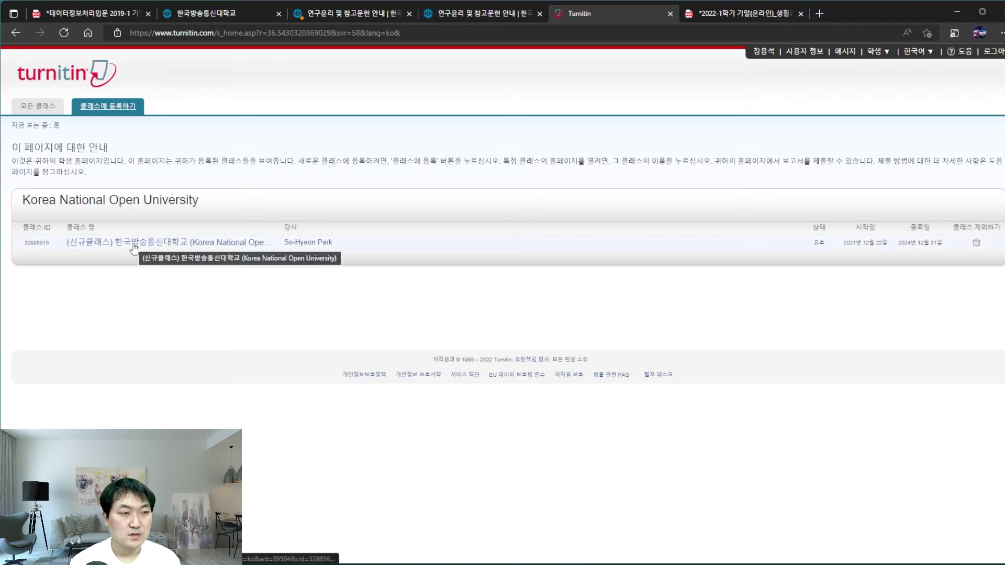
pyautogui.click(173, 245)
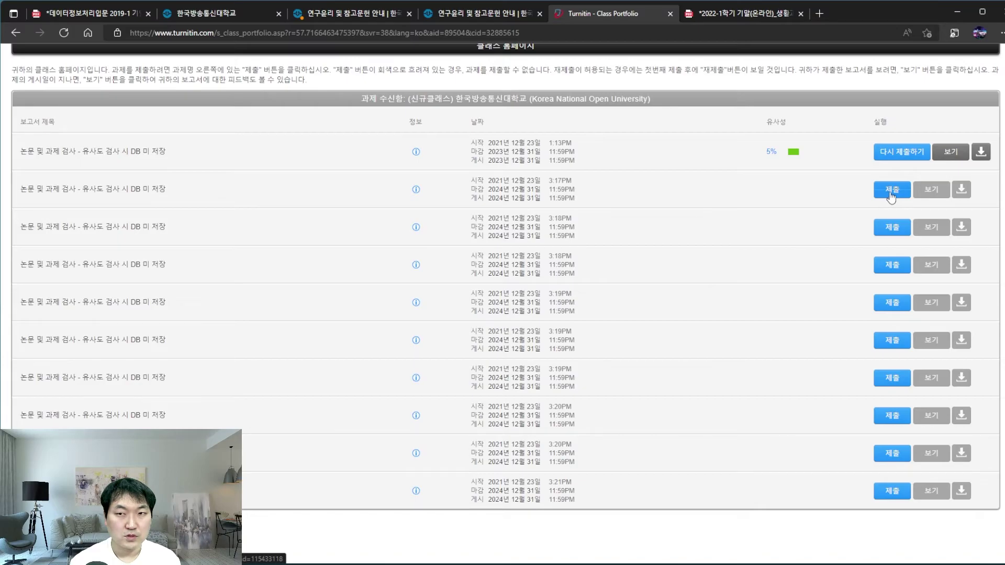
pyautogui.scroll(3, 637, 264)
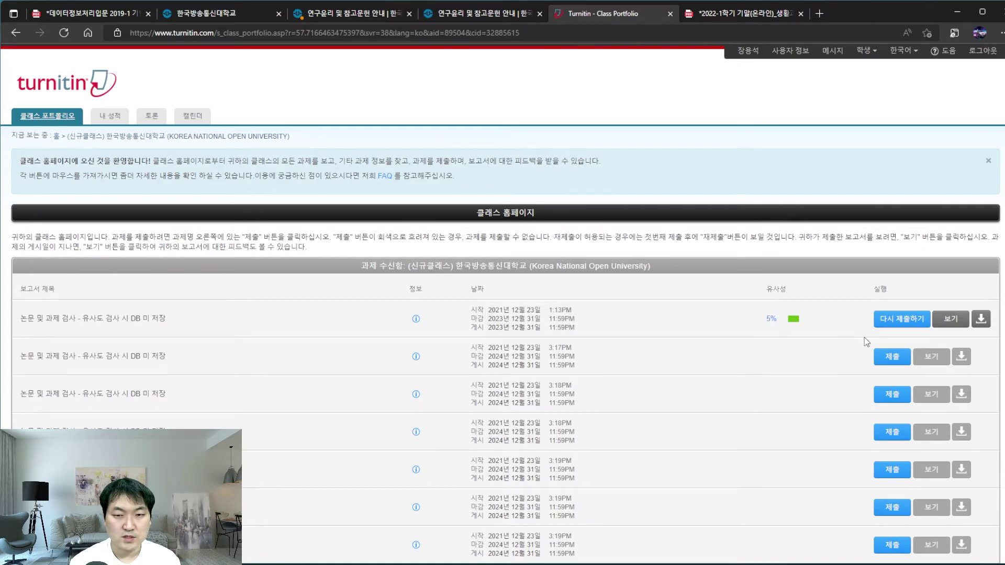
# Open the second slot's 단일 파일 업로드 submission form, view its computer file chooser and fields, and return to the class homepage without submitting.
pyautogui.click(893, 363)
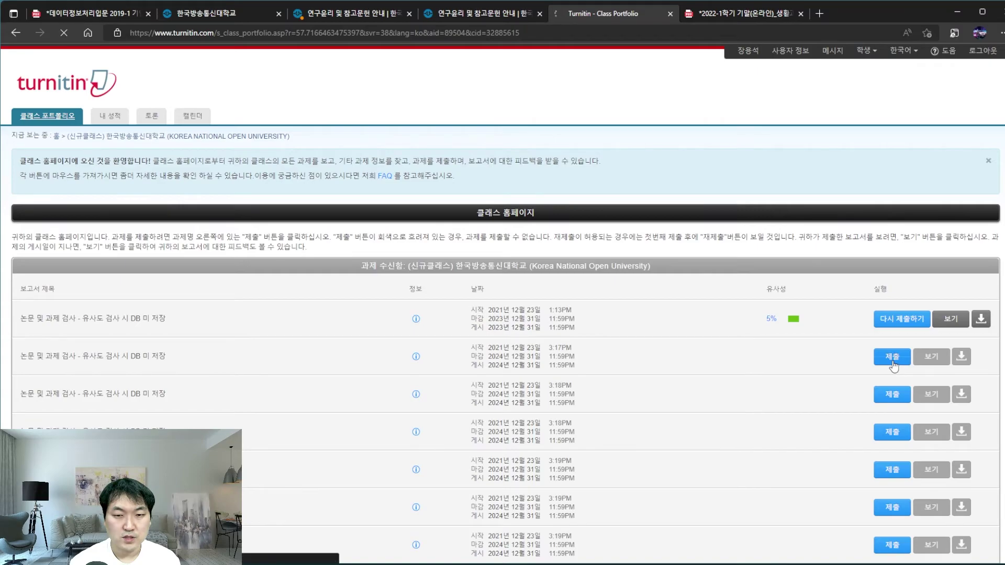
pyautogui.click(94, 402)
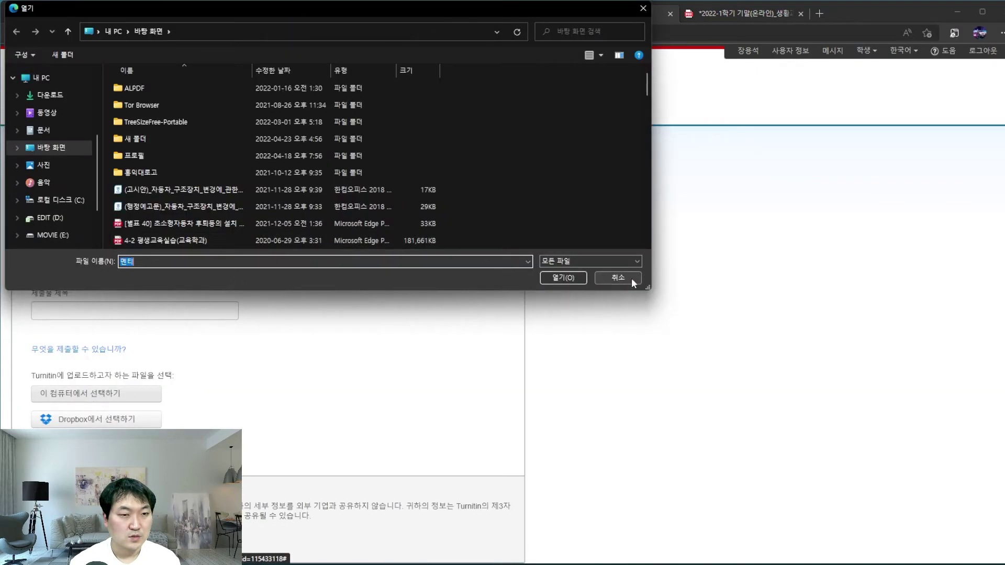
pyautogui.click(626, 279)
pyautogui.click(390, 313)
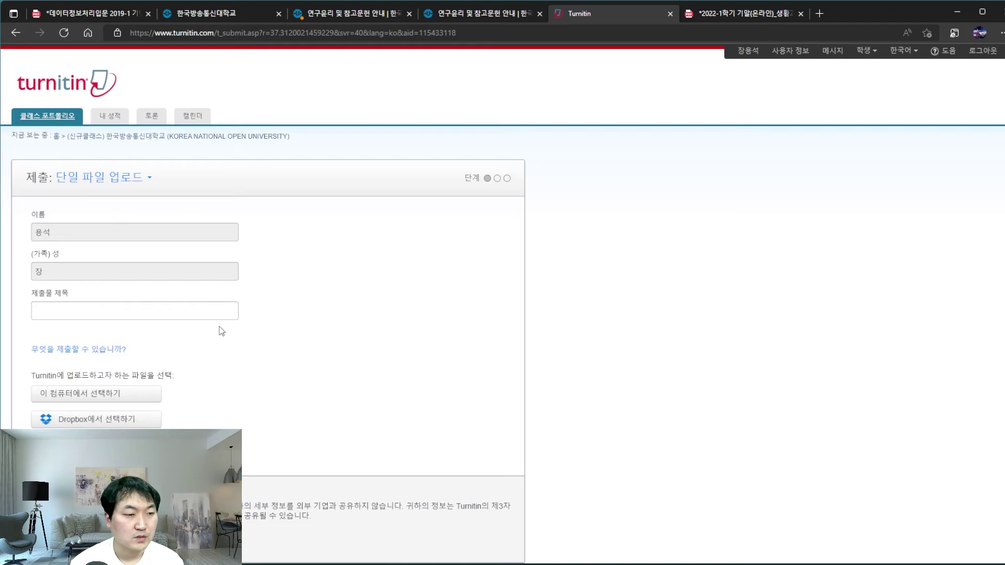
pyautogui.scroll(-2, 267, 336)
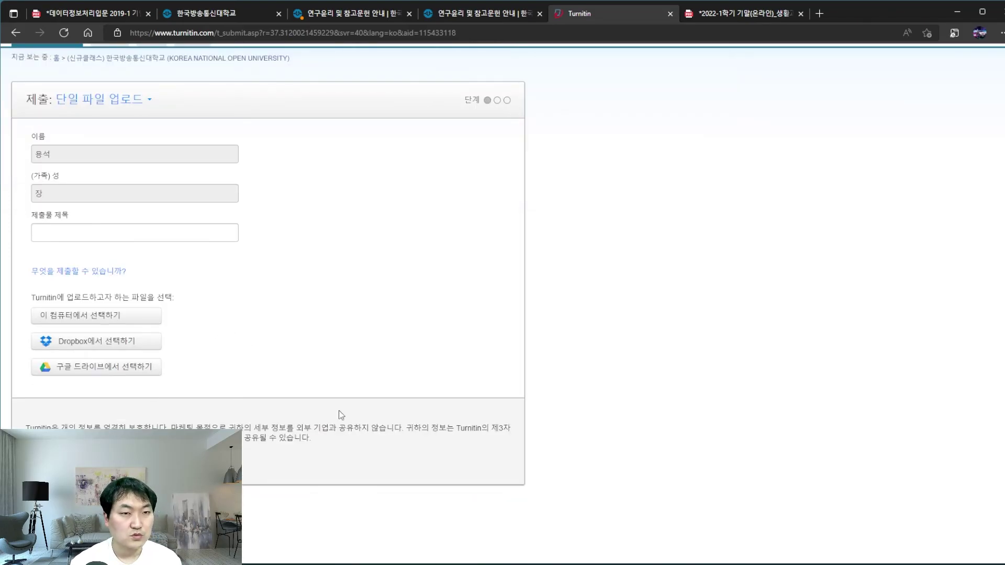
pyautogui.scroll(2, 295, 419)
pyautogui.press('F5')
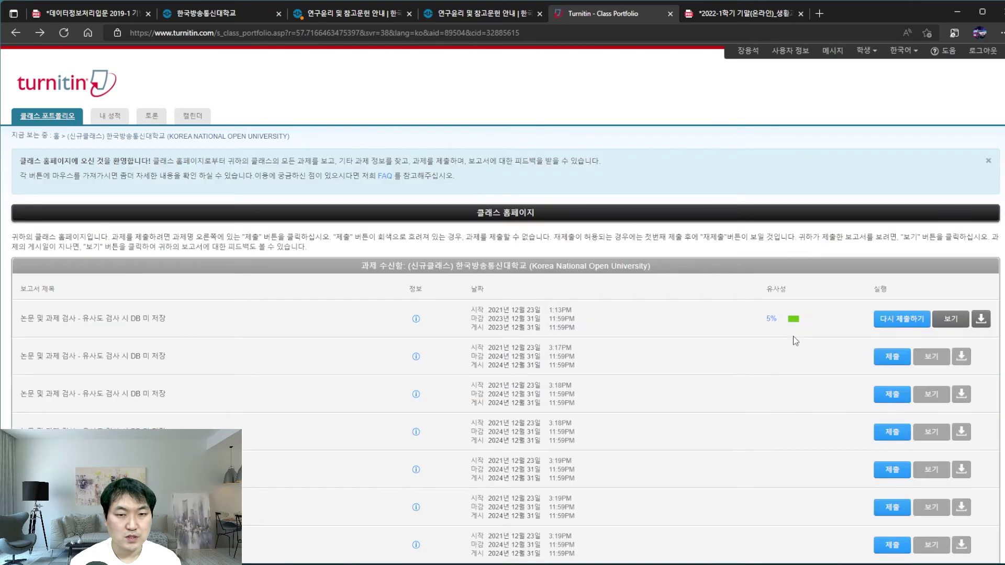
# Open the similarity report of the first 논문 및 과제 검사 submission and examine the highlighted matching passages across the assignment's answers.
pyautogui.click(772, 319)
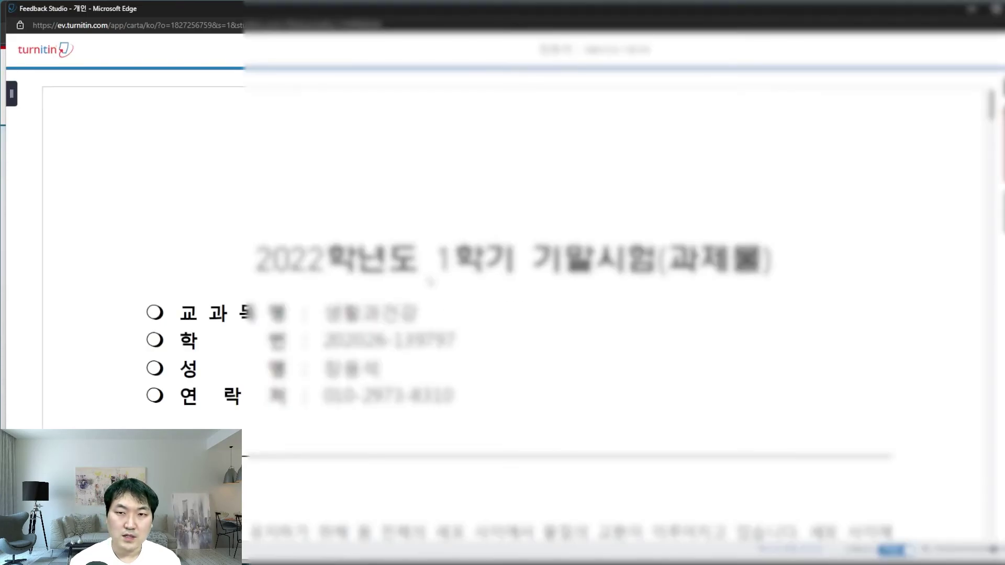
pyautogui.scroll(-5, 431, 281)
pyautogui.scroll(5, 886, 204)
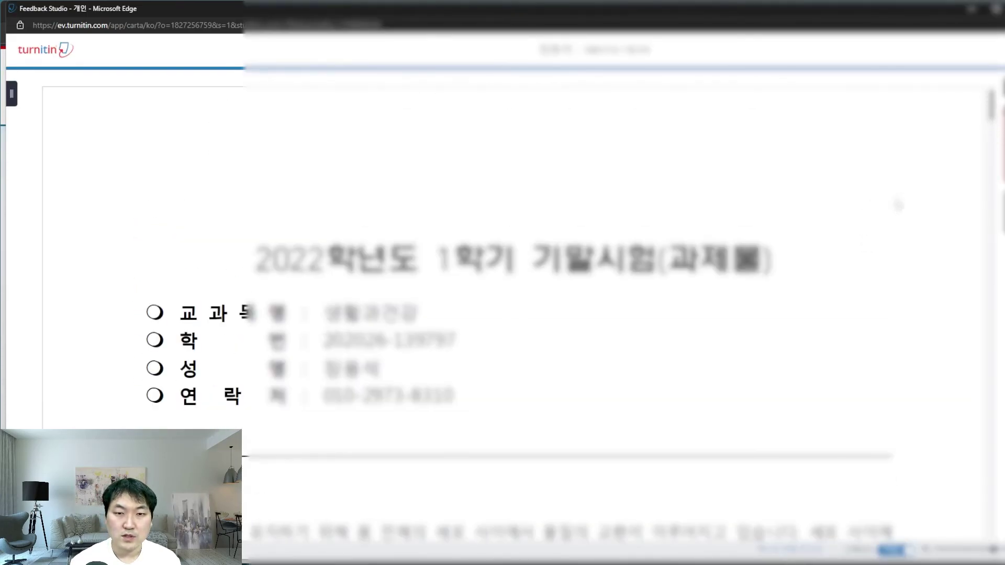
pyautogui.scroll(-20, 524, 314)
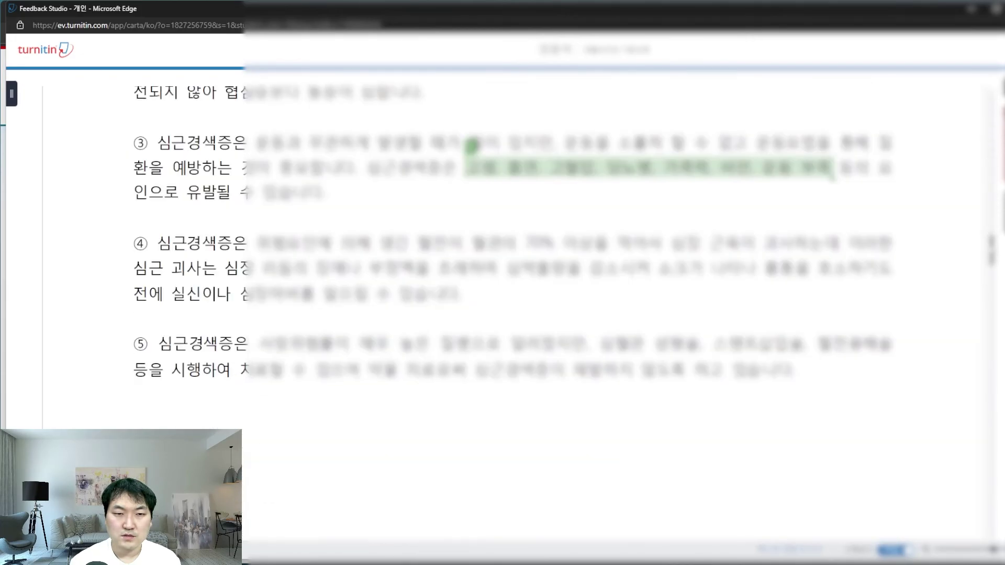
pyautogui.scroll(5, 523, 315)
pyautogui.scroll(-6, 524, 314)
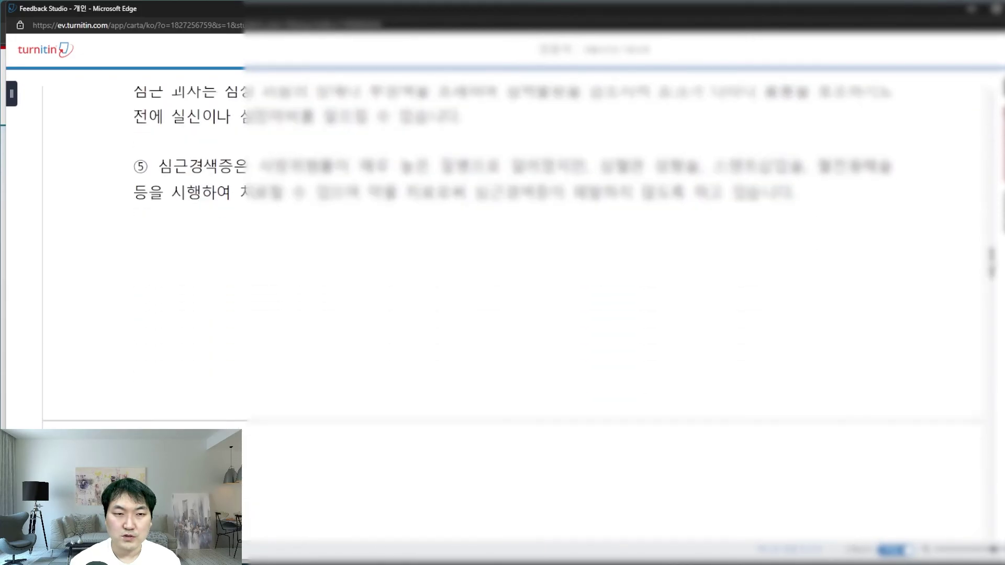
pyautogui.scroll(-12, 524, 314)
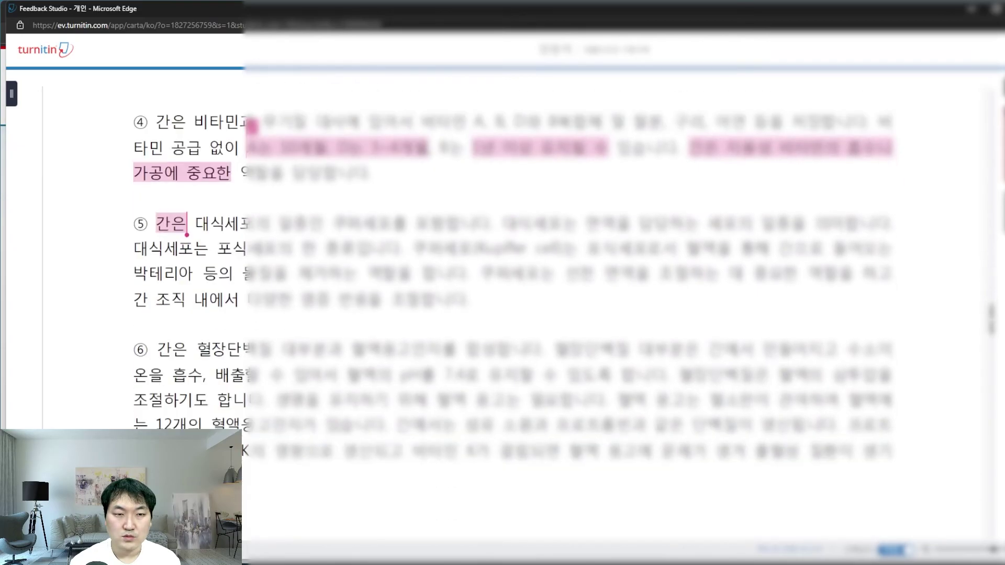
pyautogui.scroll(-15, 523, 314)
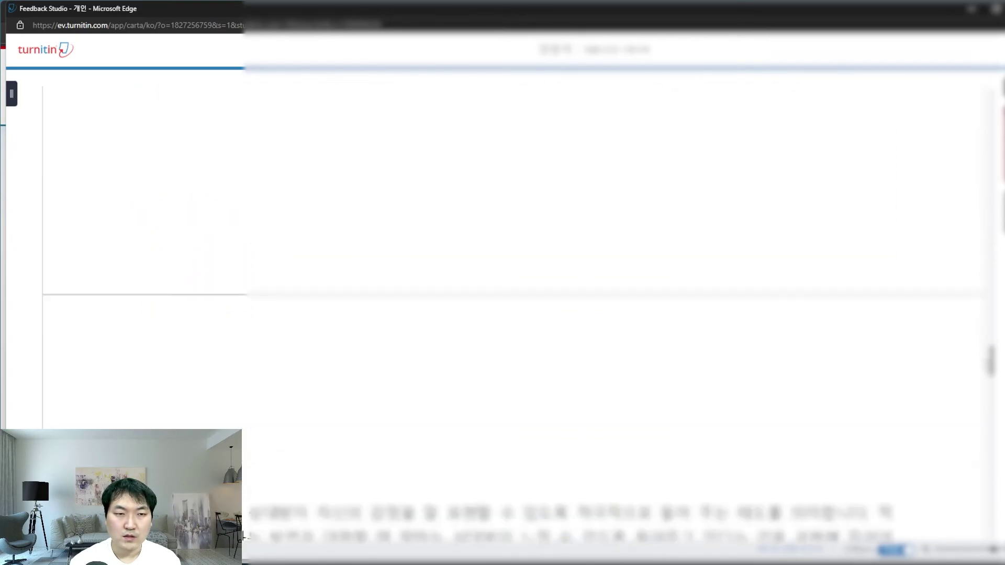
pyautogui.scroll(-20, 523, 315)
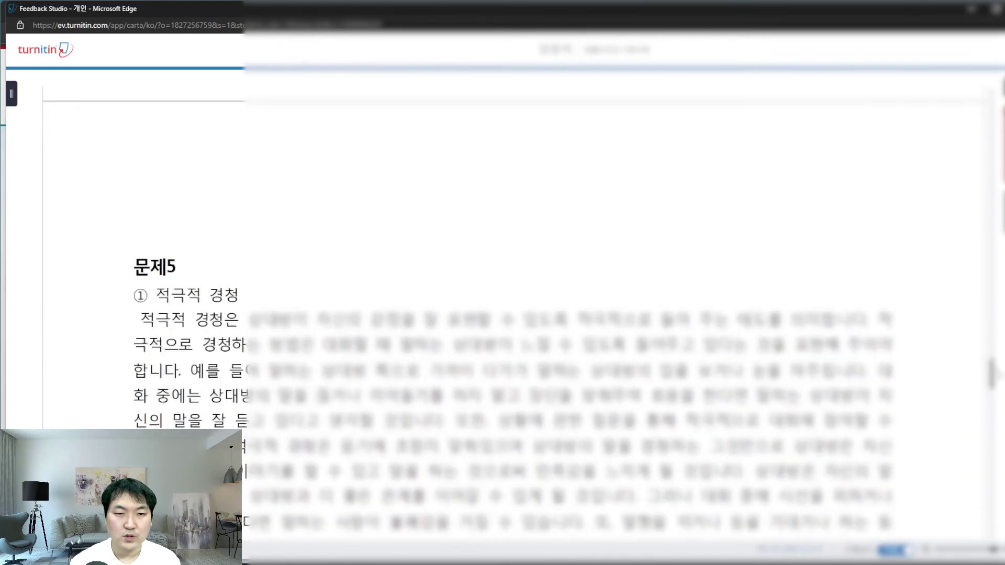
pyautogui.scroll(-1, 523, 314)
pyautogui.scroll(15, 524, 314)
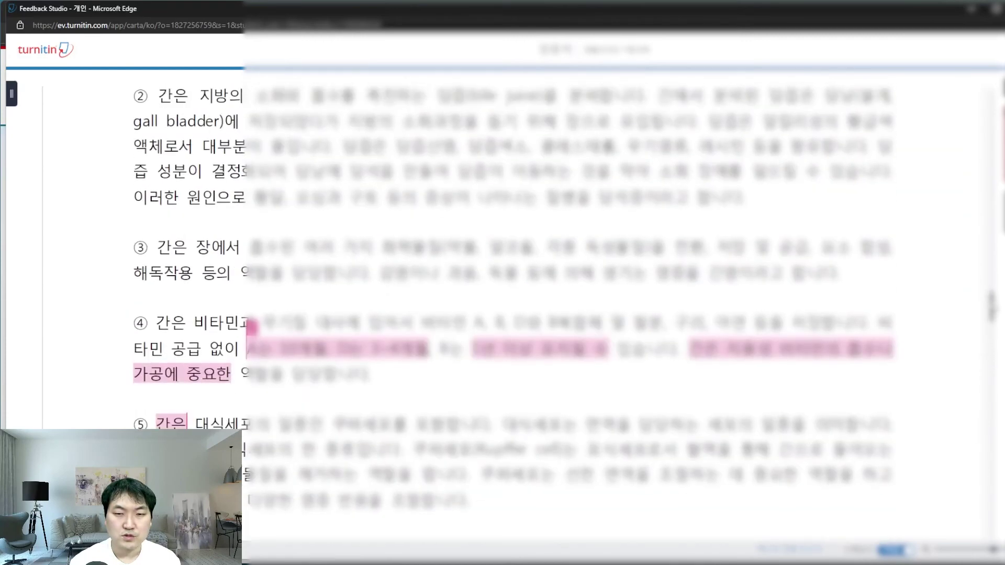
pyautogui.scroll(15, 523, 314)
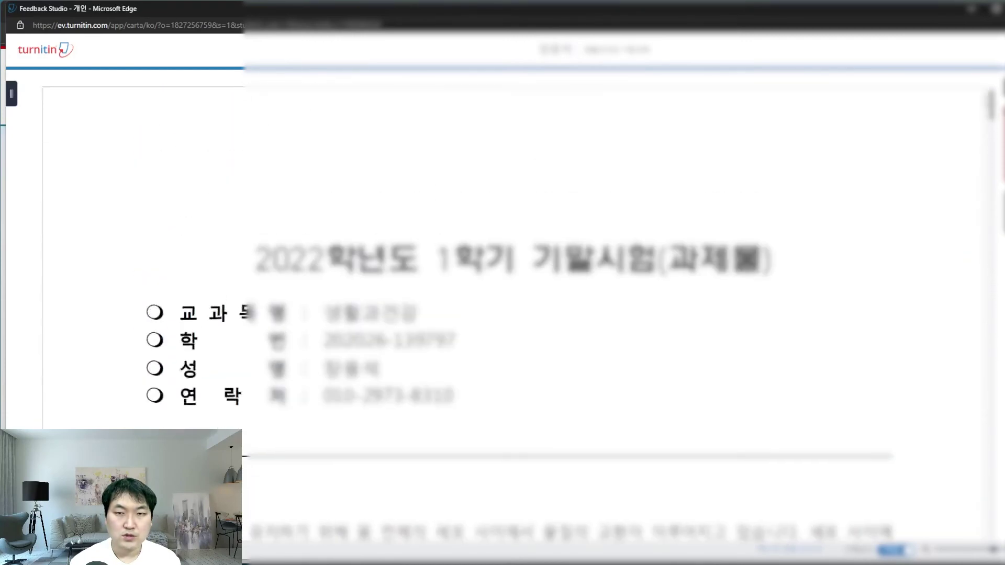
pyautogui.scroll(-20, 524, 314)
pyautogui.scroll(5, 524, 314)
pyautogui.scroll(15, 523, 314)
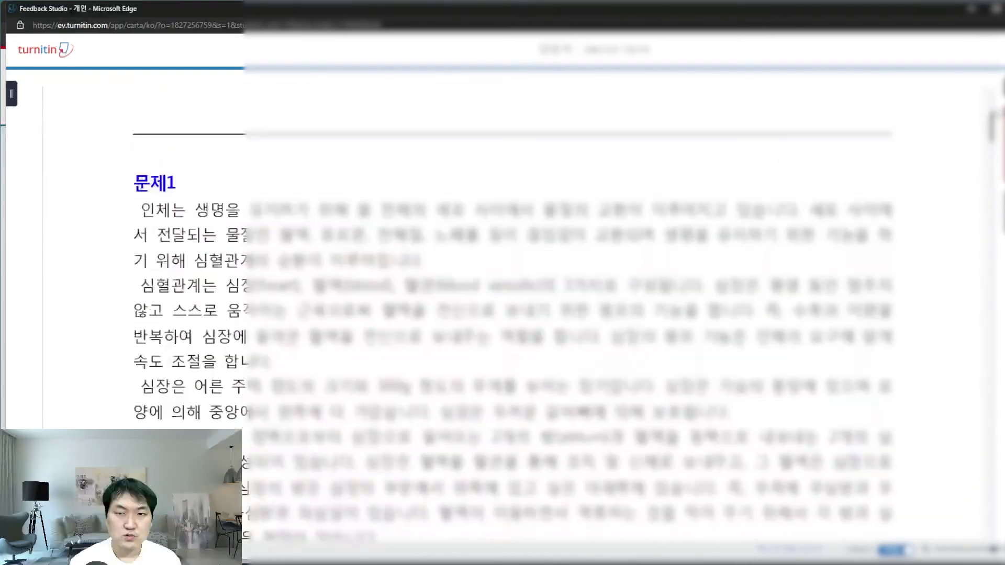
pyautogui.scroll(-20, 524, 315)
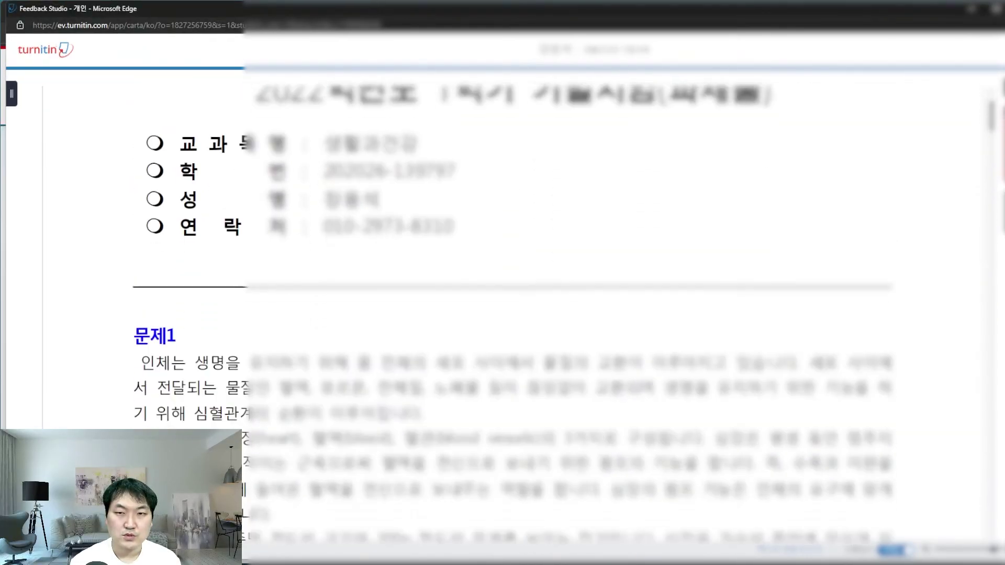
pyautogui.scroll(12, 523, 314)
pyautogui.scroll(-5, 523, 314)
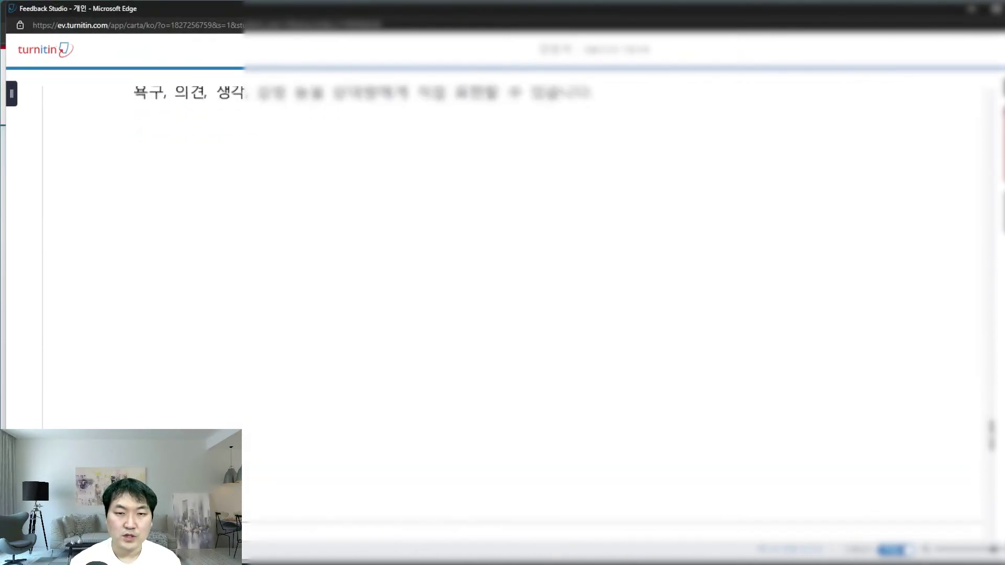
pyautogui.scroll(10, 523, 314)
pyautogui.scroll(-15, 524, 314)
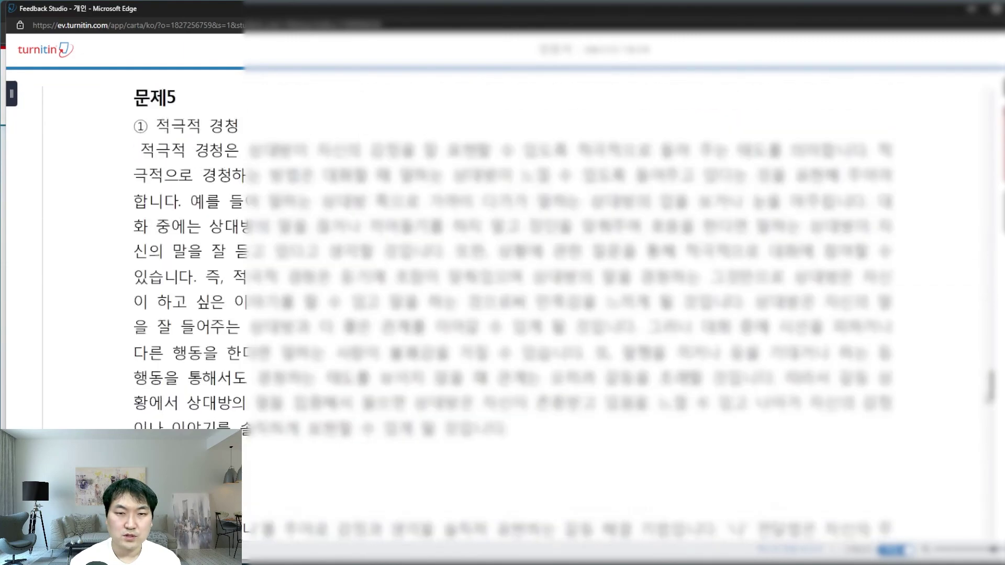
pyautogui.scroll(20, 523, 314)
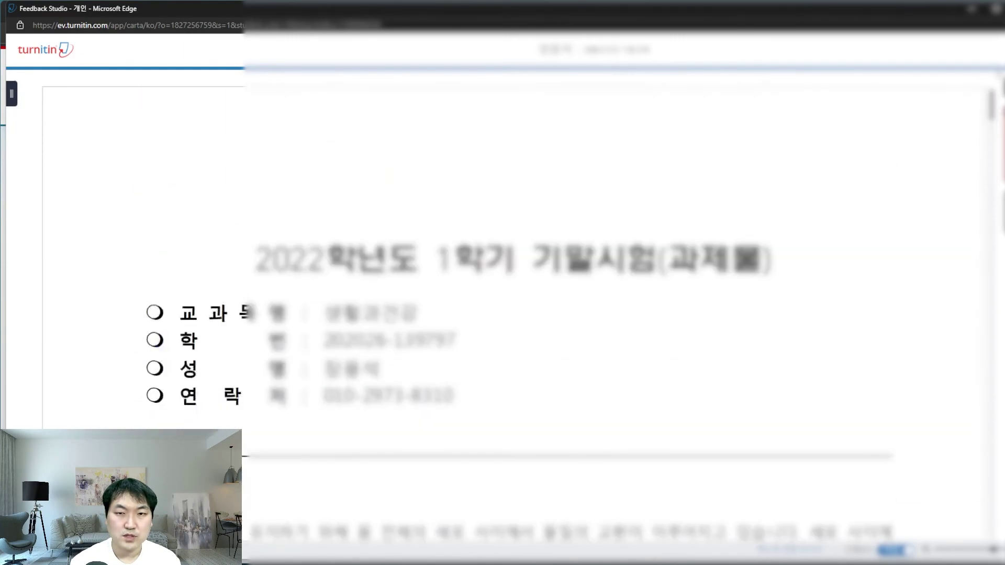